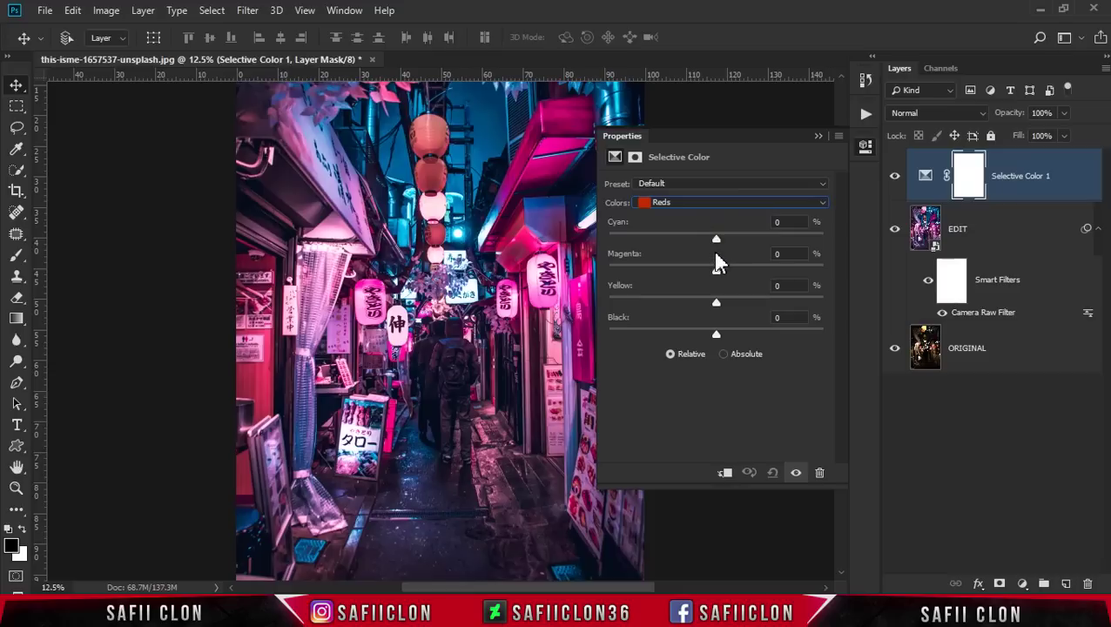
Step: In the Selective Color adjustment's Reds, set Cyan to +28% and lower Yellow slightly
{"action": "left_click_drag", "start_coordinate": [717, 238], "coordinate": [725, 239]}
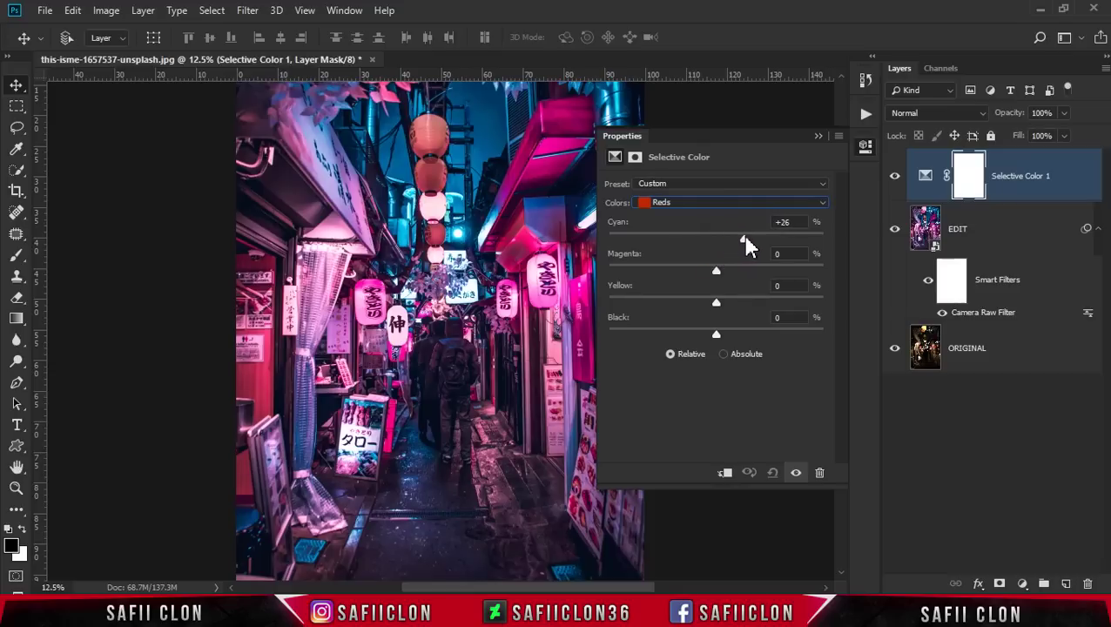
{"action": "left_click_drag", "start_coordinate": [652, 588], "coordinate": [676, 587]}
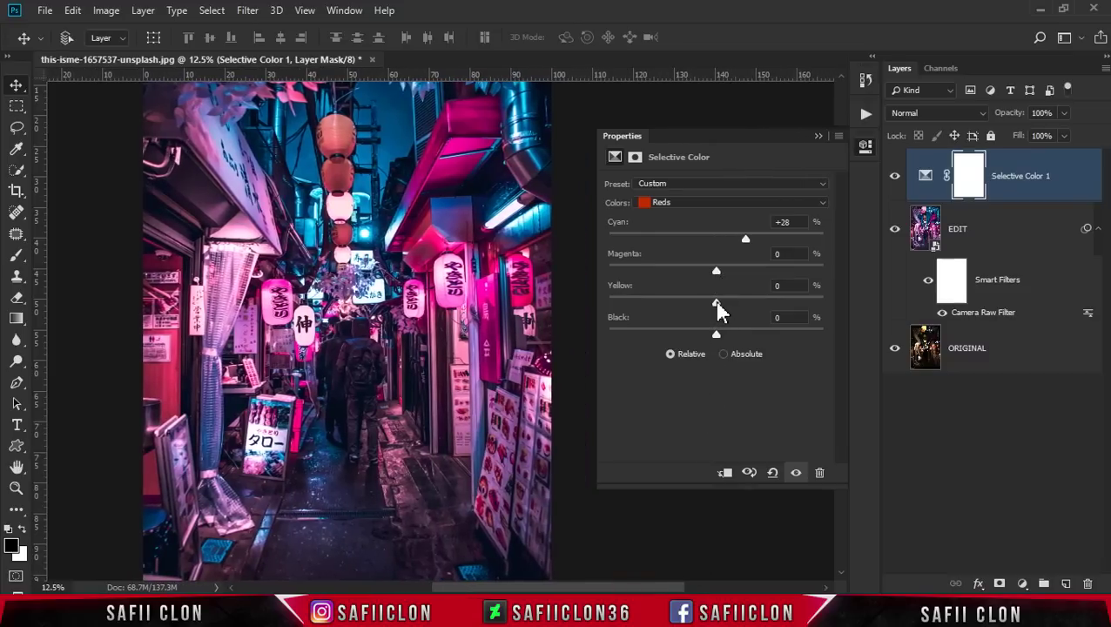
{"action": "left_click_drag", "start_coordinate": [715, 305], "coordinate": [703, 309]}
Step: For the Cyans in the Selective Color adjustment, set Cyan to +39%, Magenta to -10% and Yellow to -18%
{"action": "left_click", "coordinate": [700, 204]}
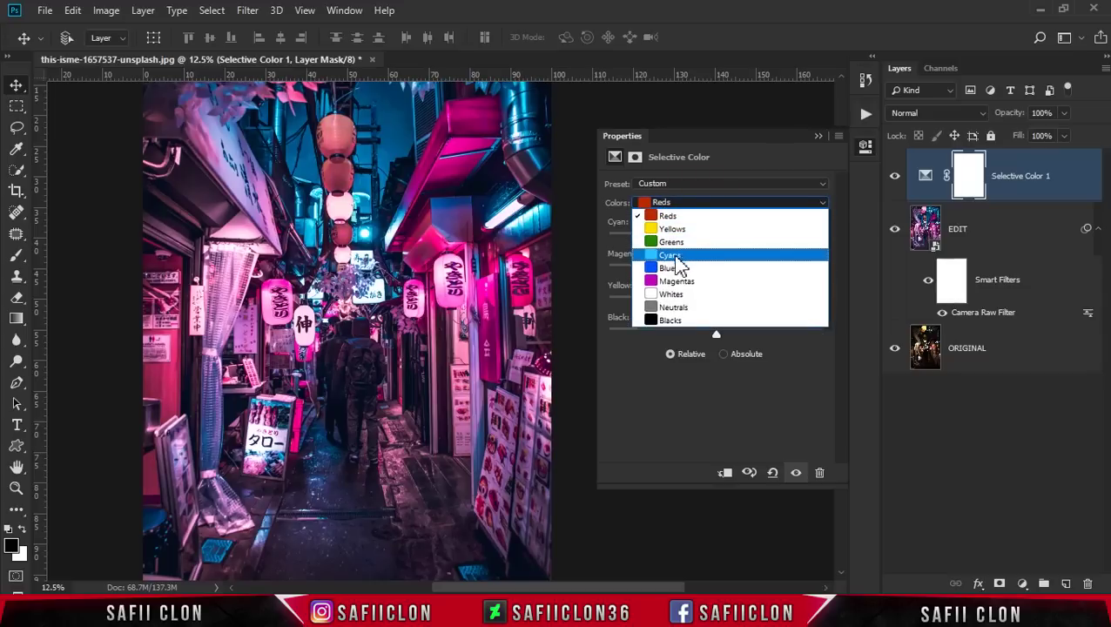
{"action": "left_click", "coordinate": [679, 258]}
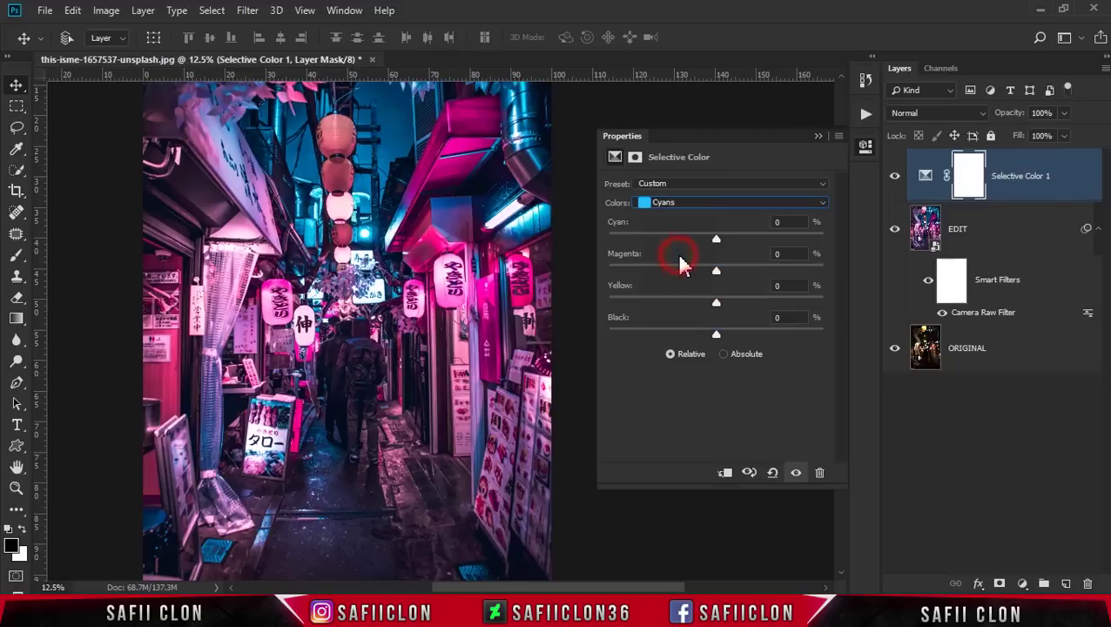
{"action": "left_click_drag", "start_coordinate": [719, 241], "coordinate": [755, 250]}
{"action": "left_click_drag", "start_coordinate": [715, 272], "coordinate": [703, 278]}
{"action": "left_click_drag", "start_coordinate": [716, 302], "coordinate": [694, 303]}
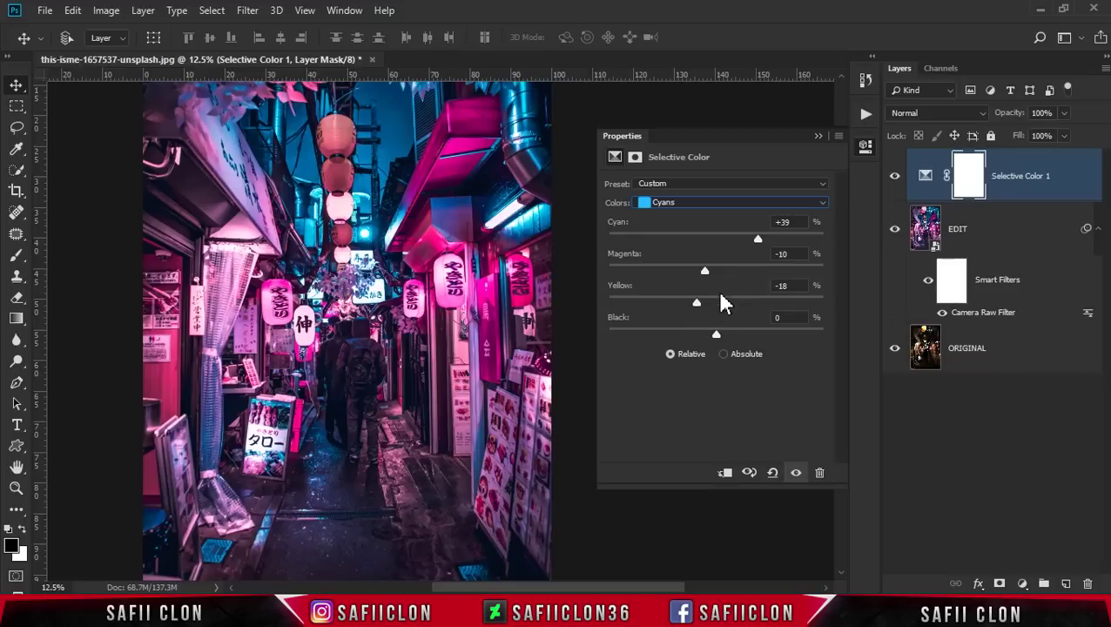
Step: Lower the Yellow amount in the Blues of the Selective Color adjustment and collapse its settings
{"action": "left_click", "coordinate": [704, 208]}
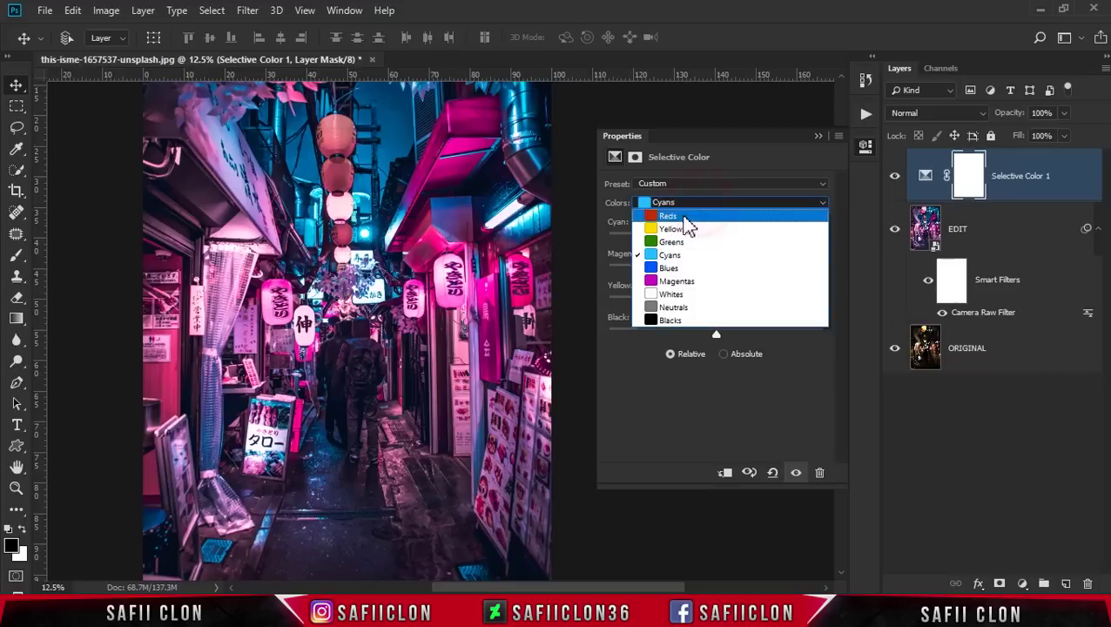
{"action": "left_click", "coordinate": [677, 269]}
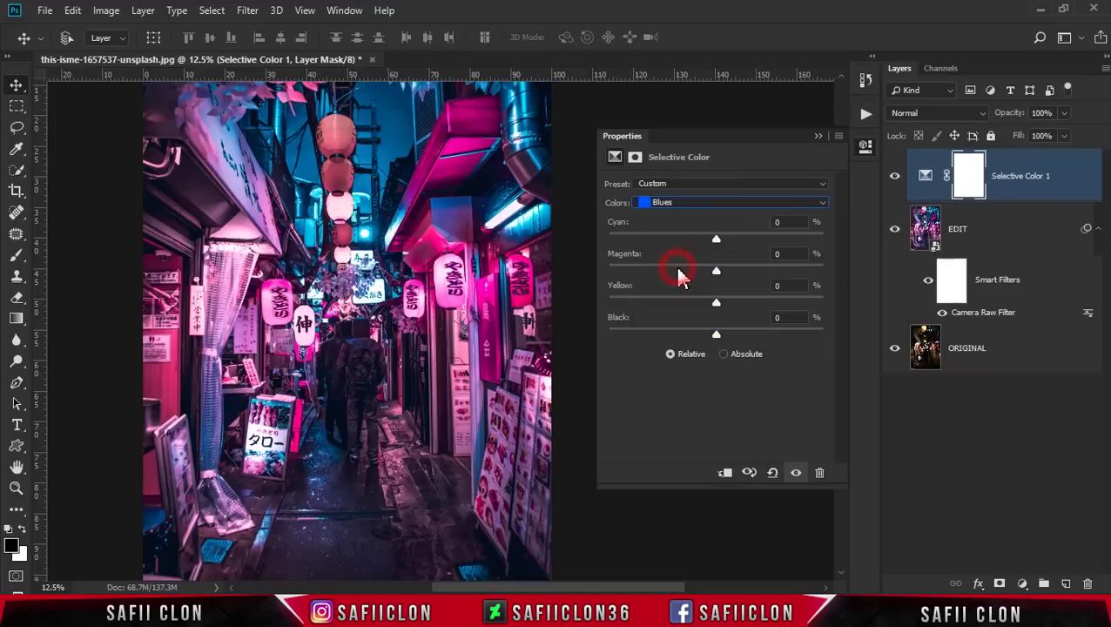
{"action": "left_click_drag", "start_coordinate": [716, 304], "coordinate": [672, 305]}
{"action": "left_click", "coordinate": [816, 139]}
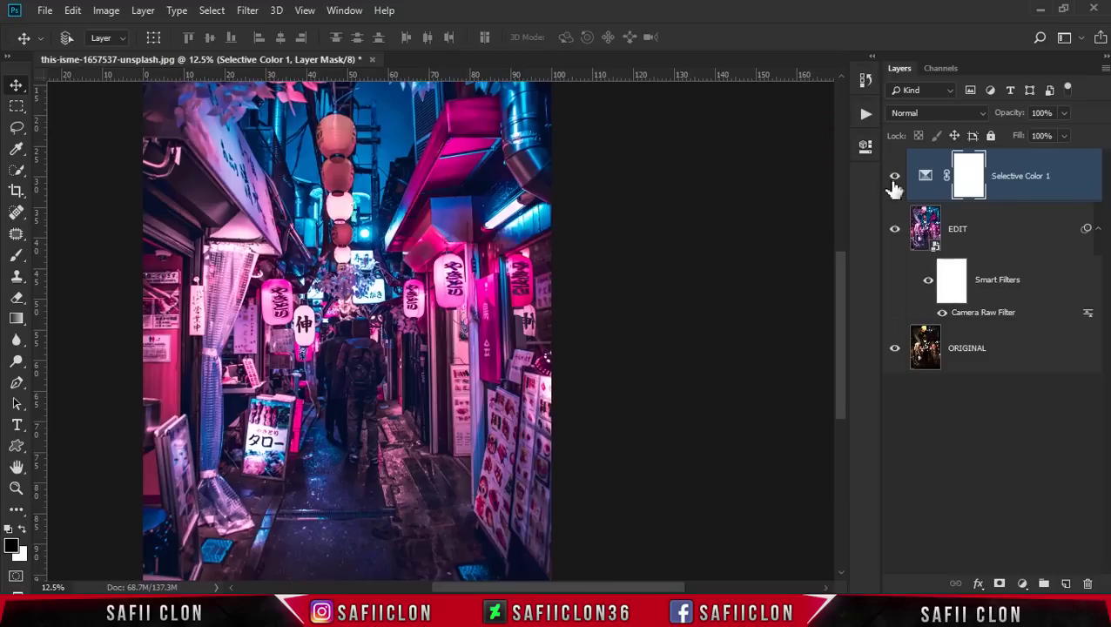
Step: Toggle the Selective Color layer's visibility to compare the image with and without the color adjustment
{"action": "left_click", "coordinate": [894, 178]}
{"action": "left_click", "coordinate": [894, 178]}
{"action": "left_click", "coordinate": [893, 178]}
Step: Add a Curves adjustment layer with a midtone point on the RGB curve at input 121, output 135
{"action": "left_click", "coordinate": [1023, 584]}
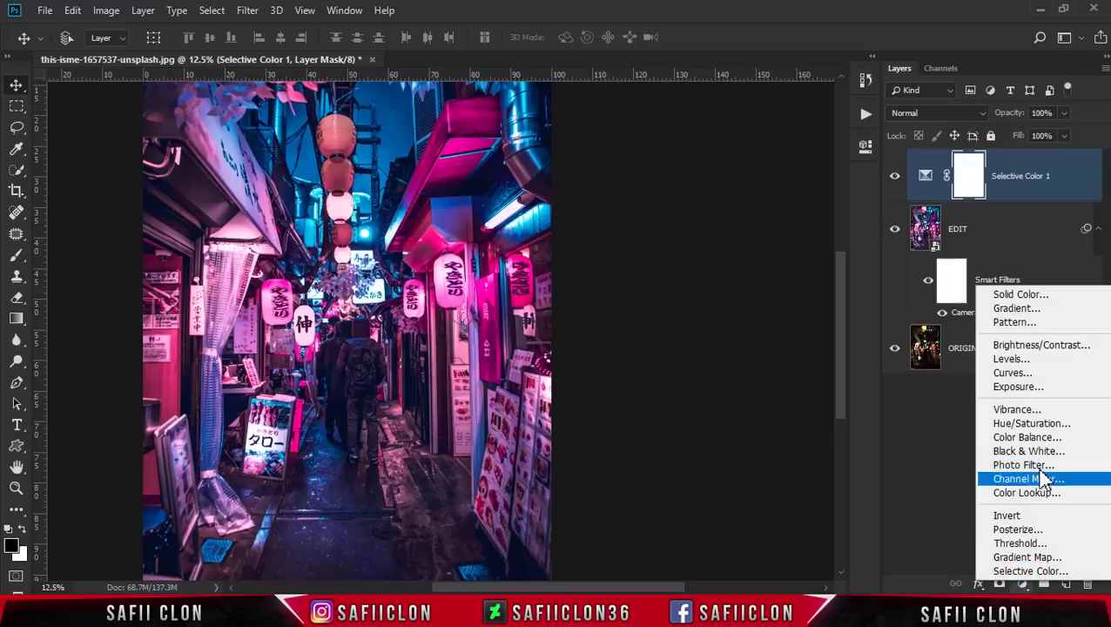
{"action": "left_click", "coordinate": [1012, 373]}
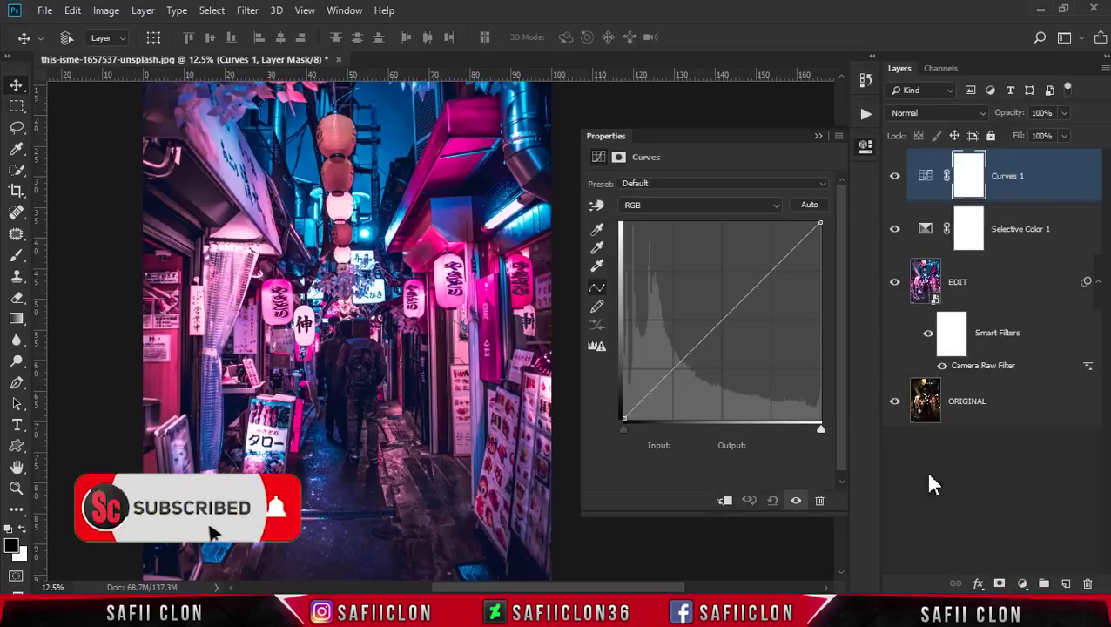
{"action": "left_click", "coordinate": [722, 321]}
{"action": "left_click_drag", "start_coordinate": [722, 321], "coordinate": [721, 320]}
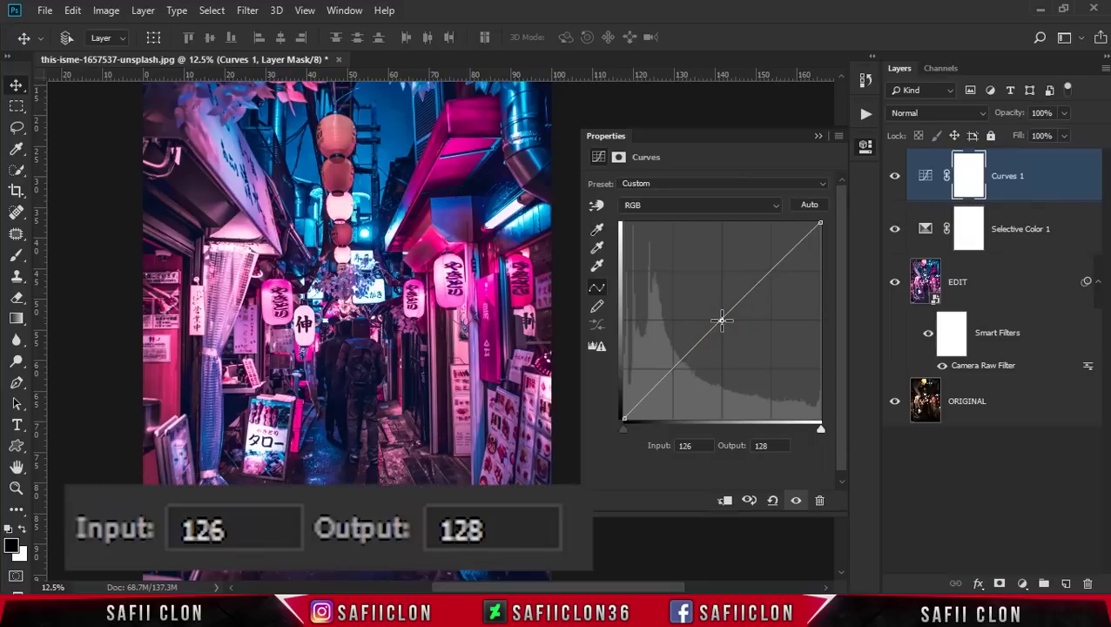
{"action": "left_click", "coordinate": [696, 445]}
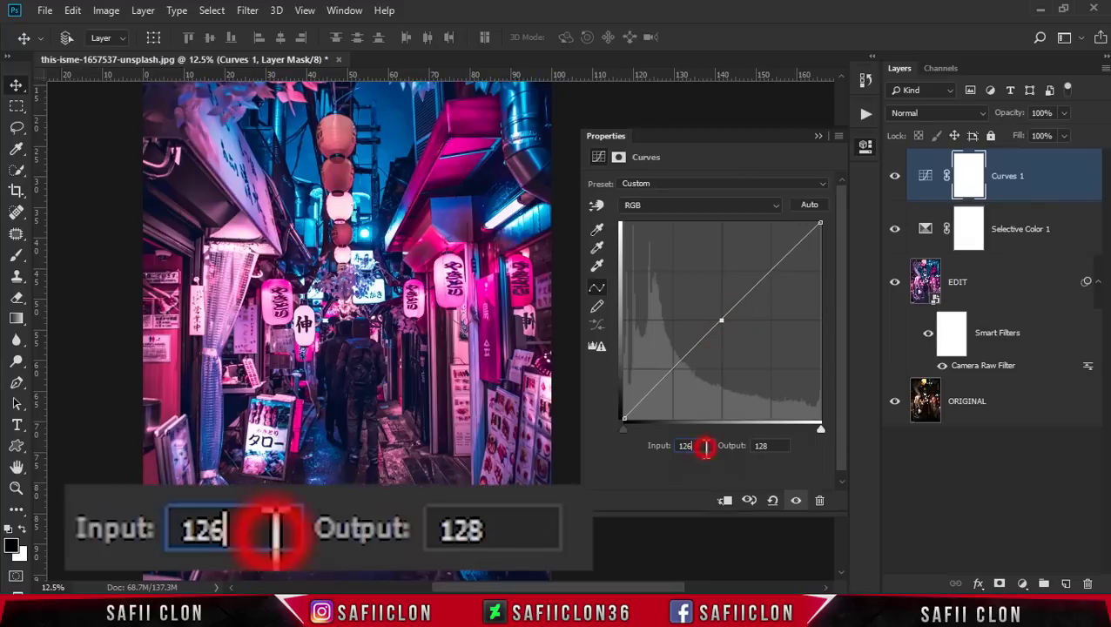
{"action": "type", "text": "121"}
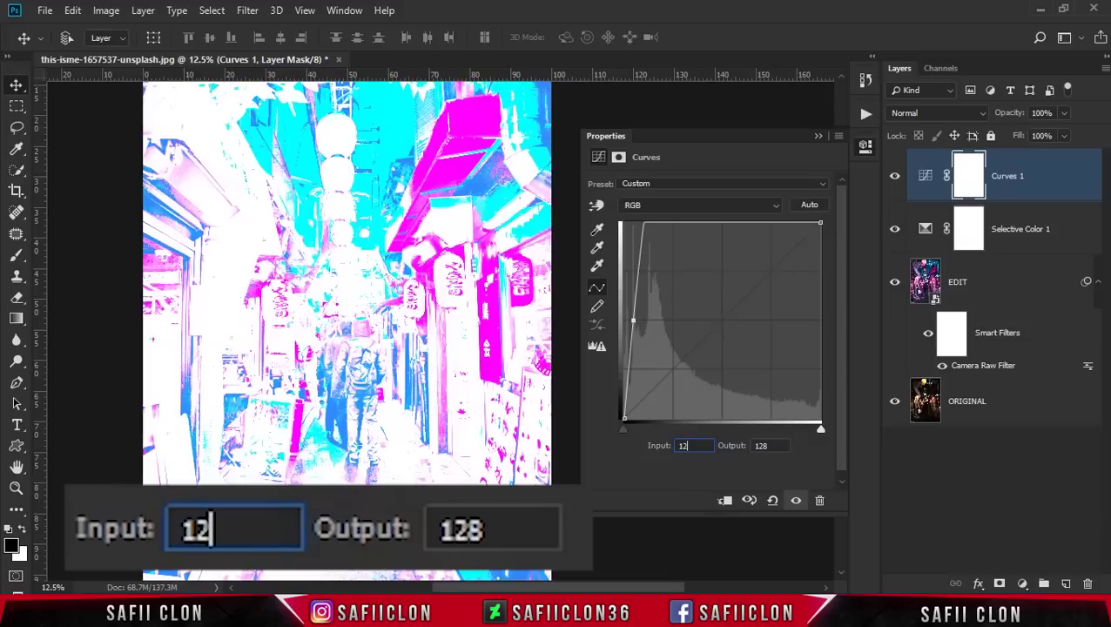
{"action": "double_click", "coordinate": [769, 446]}
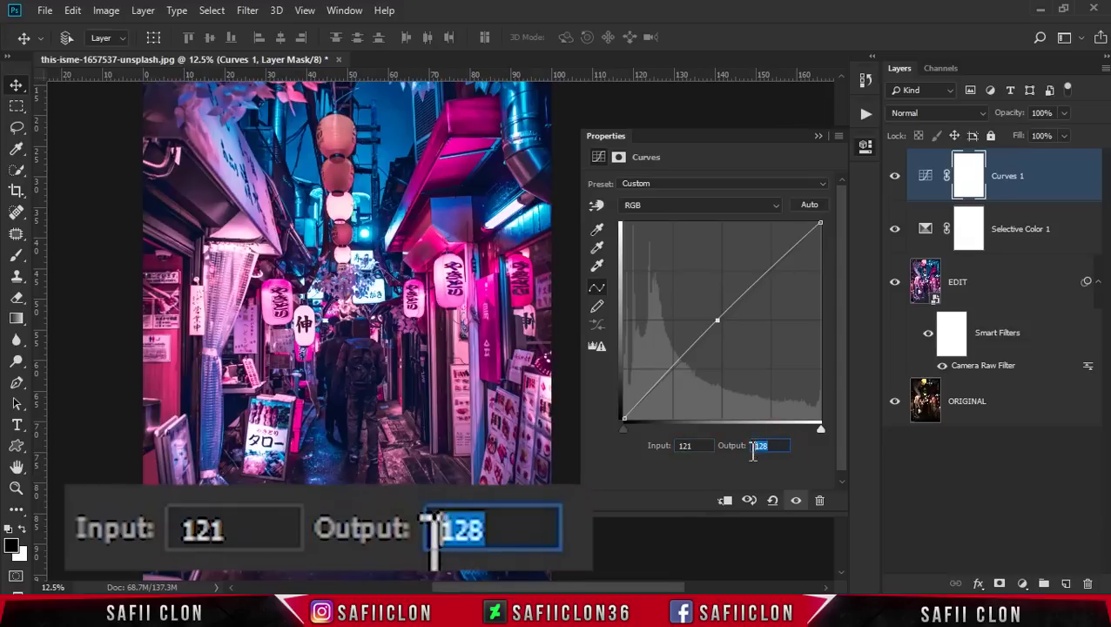
{"action": "type", "text": "135"}
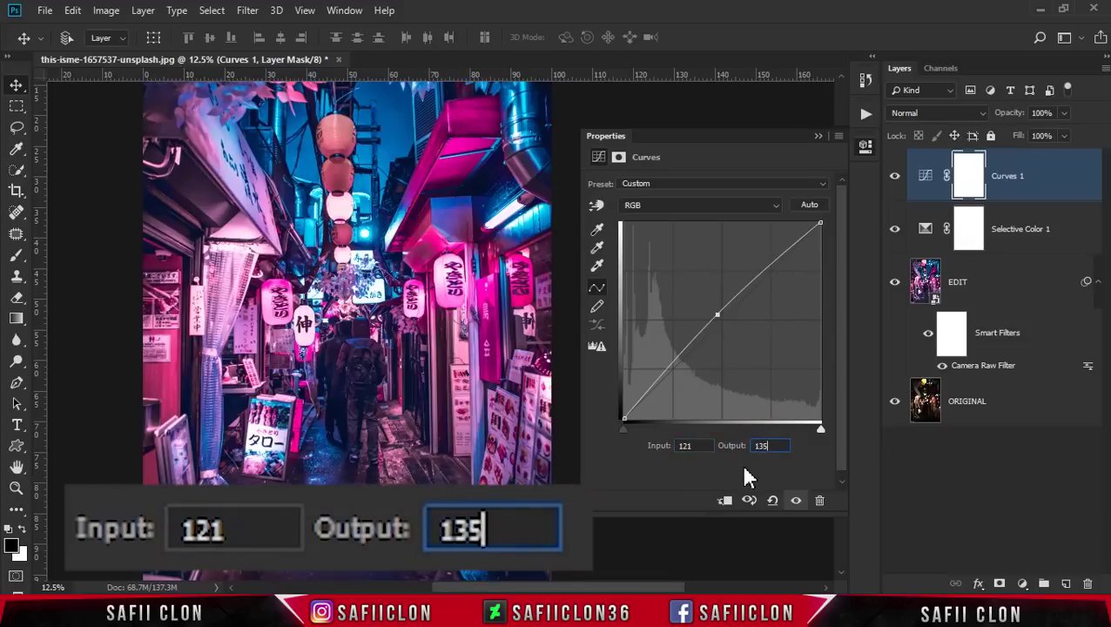
Step: Add a shadow point on the RGB curve at input 60, output 62
{"action": "left_click", "coordinate": [669, 364]}
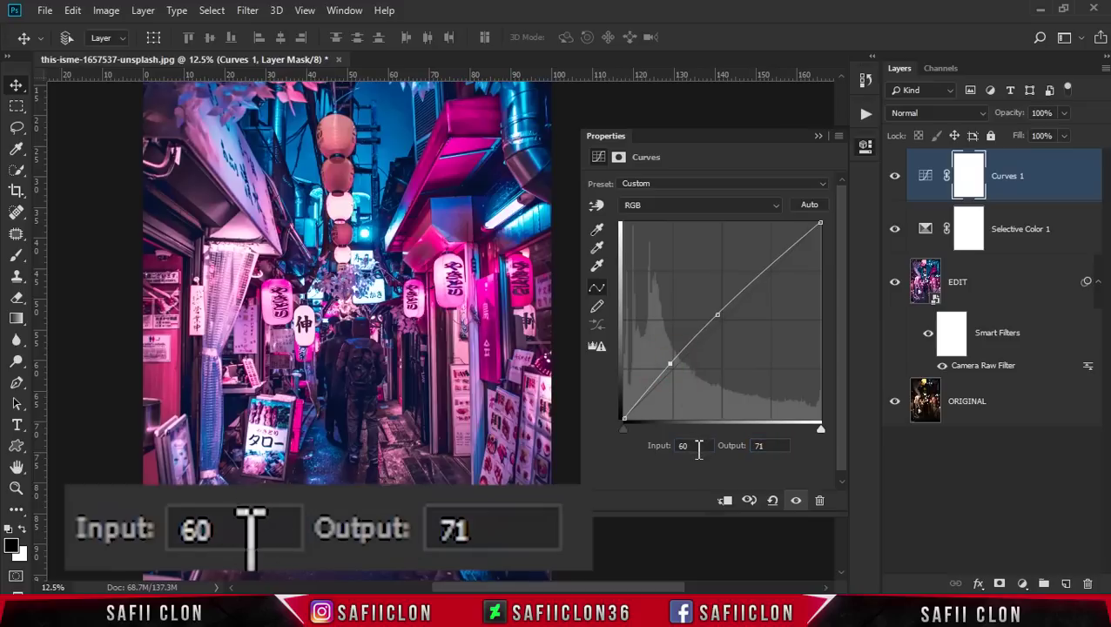
{"action": "double_click", "coordinate": [684, 445]}
{"action": "type", "text": "60"}
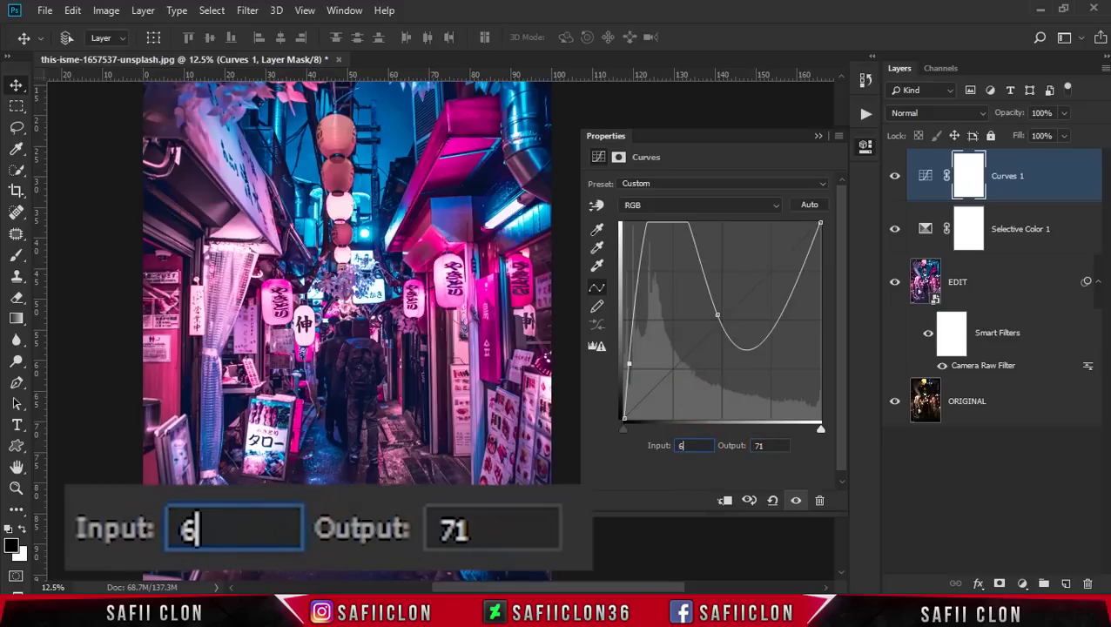
{"action": "double_click", "coordinate": [770, 444]}
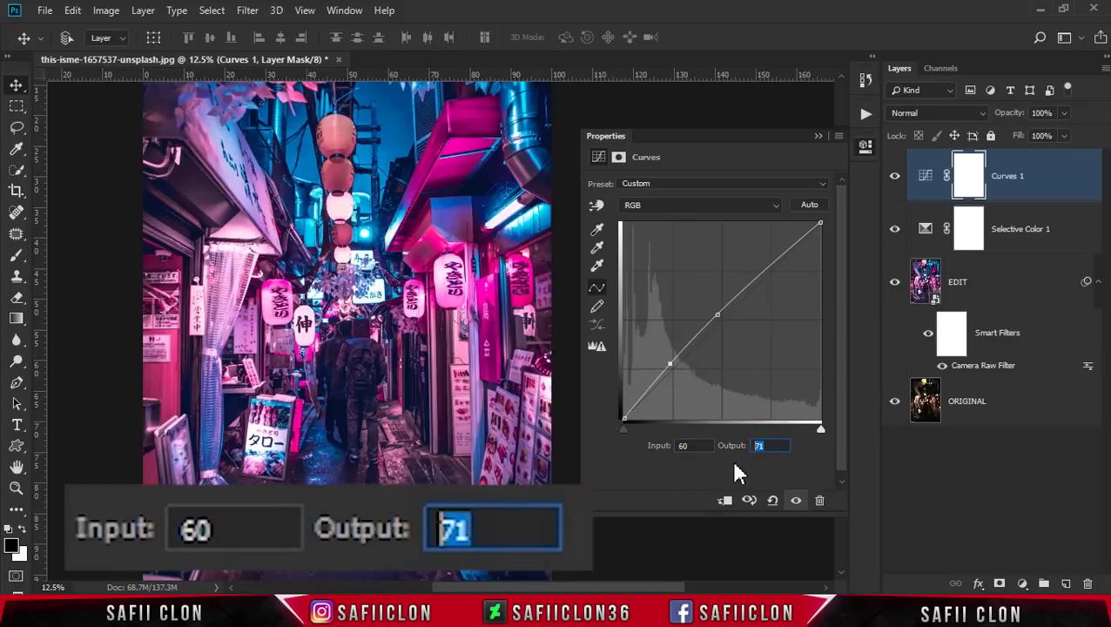
{"action": "type", "text": "62"}
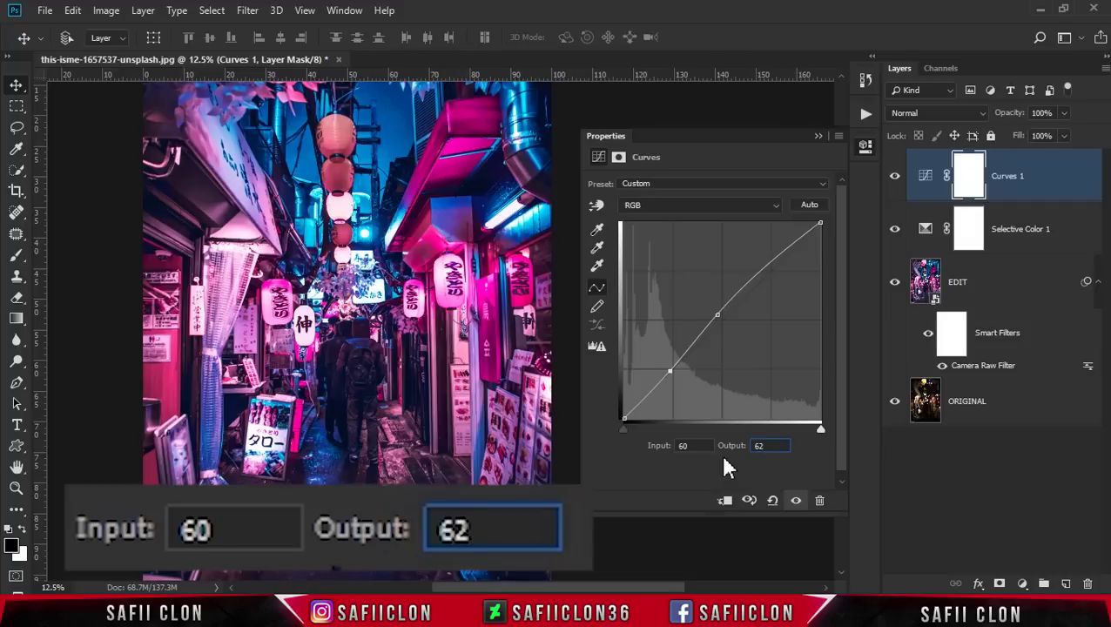
Step: Lift the RGB curve's black point to output 8 at input 0
{"action": "left_click", "coordinate": [623, 418]}
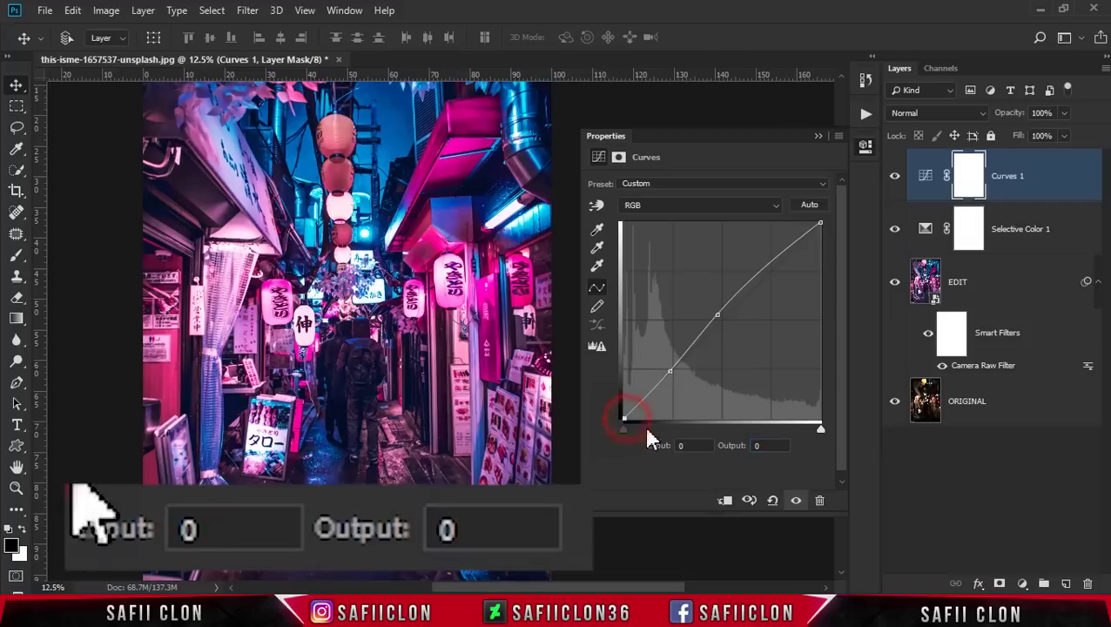
{"action": "double_click", "coordinate": [683, 445]}
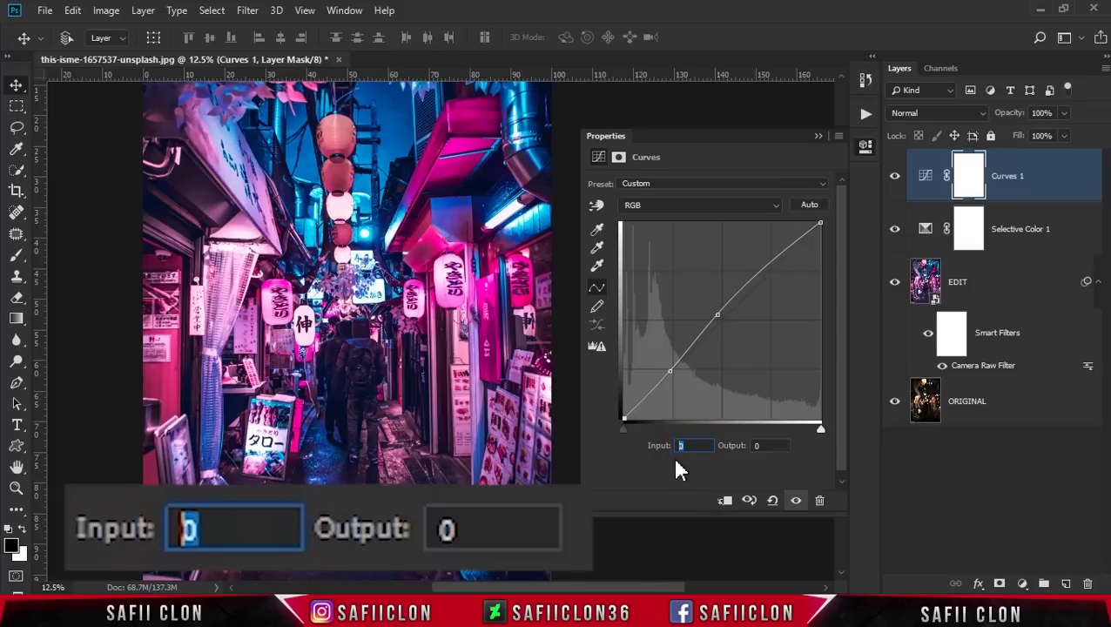
{"action": "double_click", "coordinate": [757, 445]}
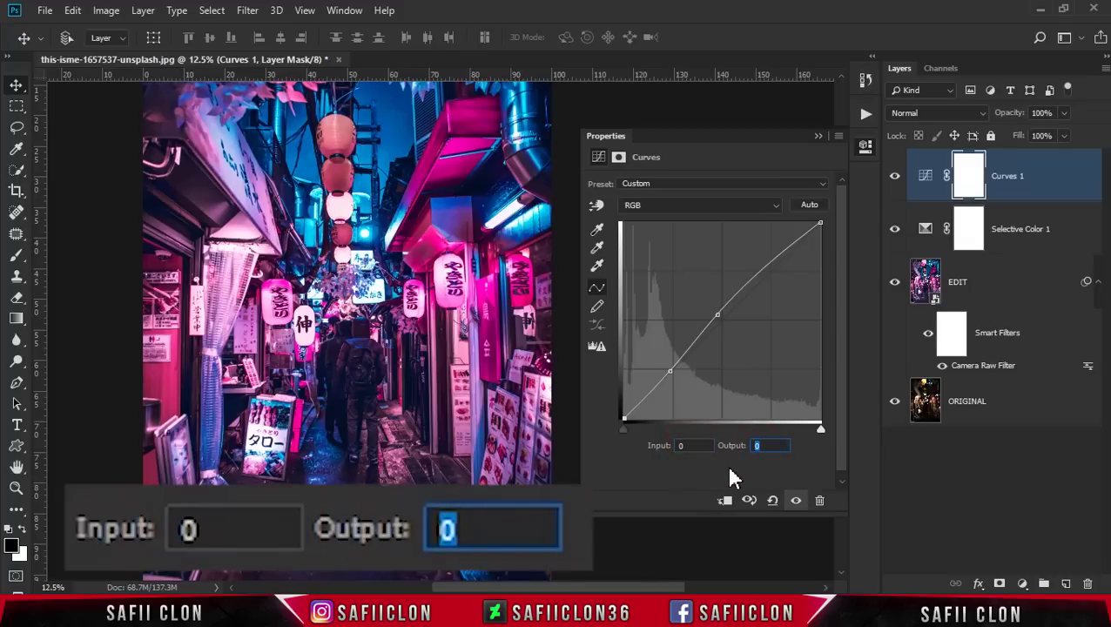
{"action": "type", "text": "8"}
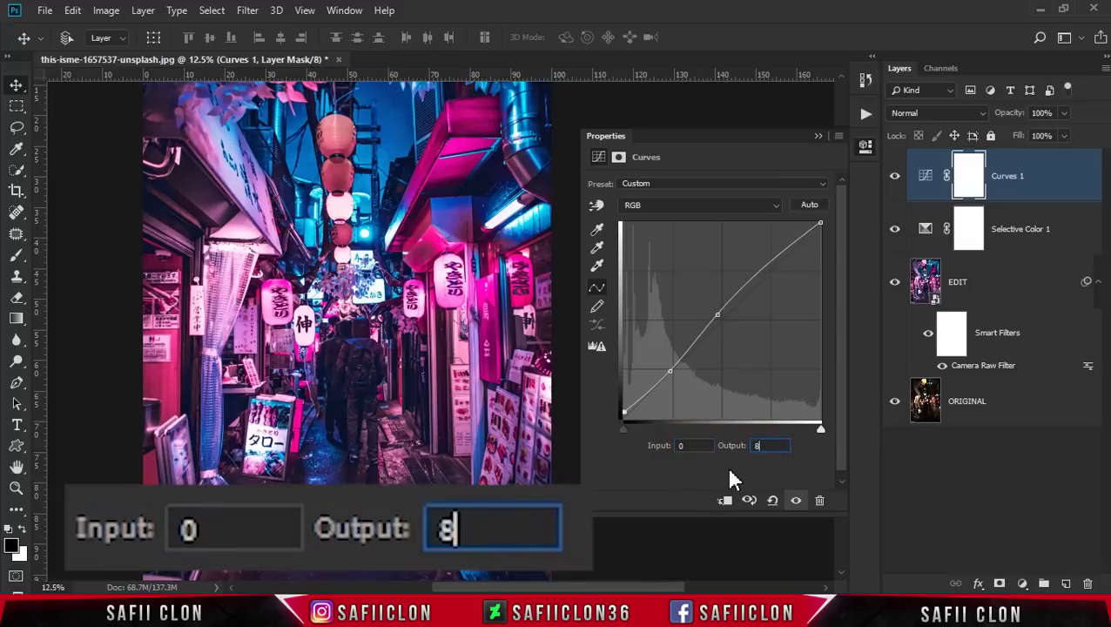
Step: Set the RGB curve's white point to input 236 with output 255, and collapse the curve settings
{"action": "left_click", "coordinate": [821, 225]}
{"action": "left_click", "coordinate": [696, 447]}
{"action": "left_click_drag", "start_coordinate": [676, 446], "coordinate": [705, 454]}
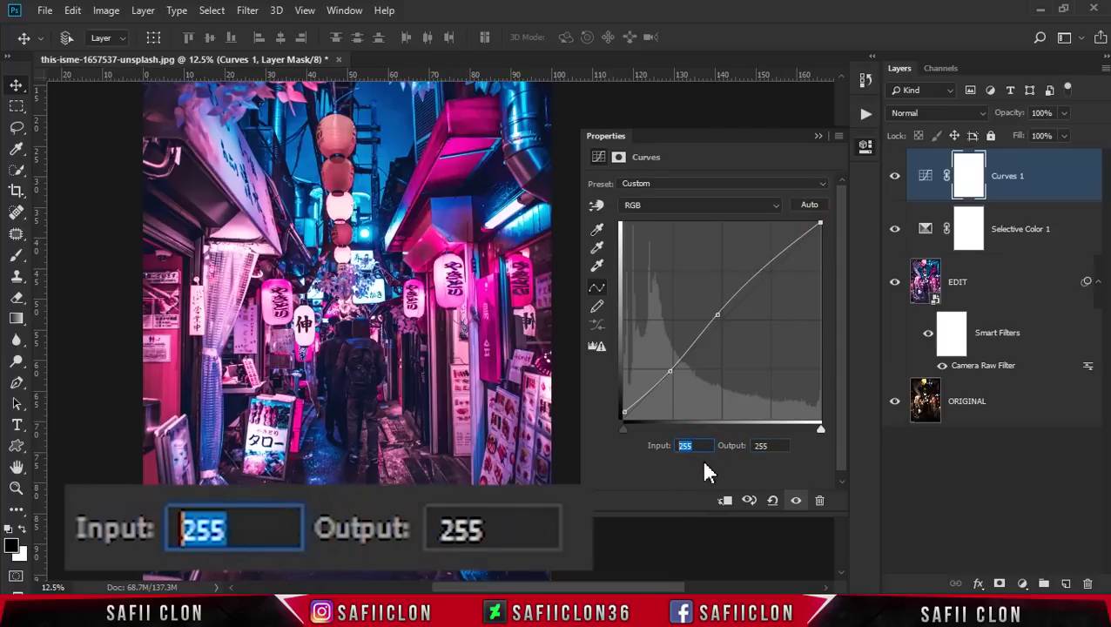
{"action": "type", "text": "236"}
{"action": "left_click_drag", "start_coordinate": [776, 445], "coordinate": [750, 446]}
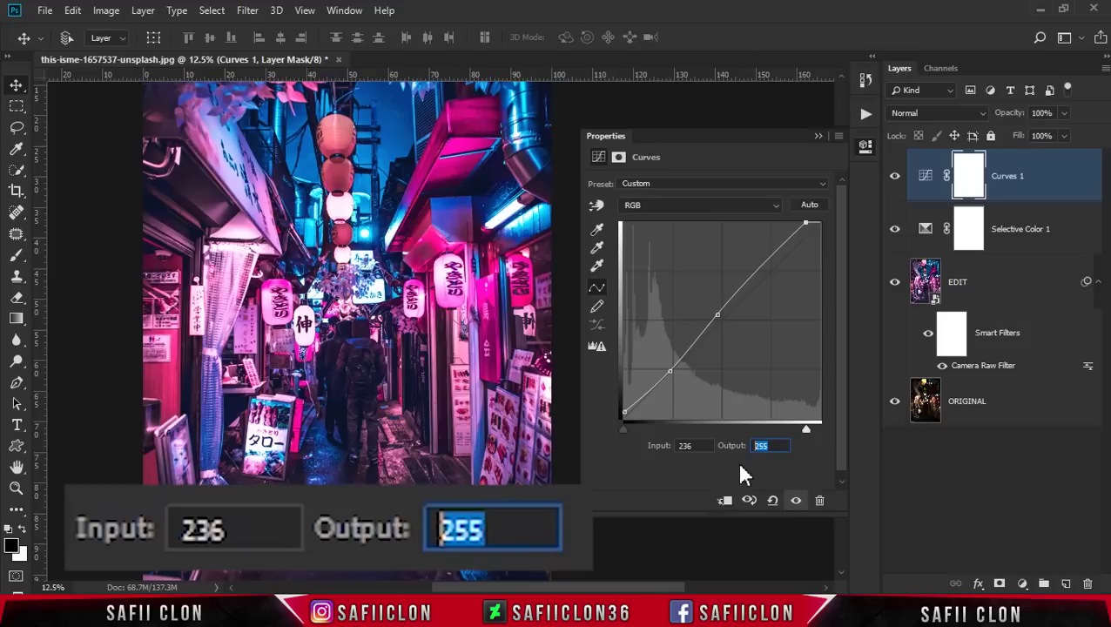
{"action": "left_click", "coordinate": [817, 135]}
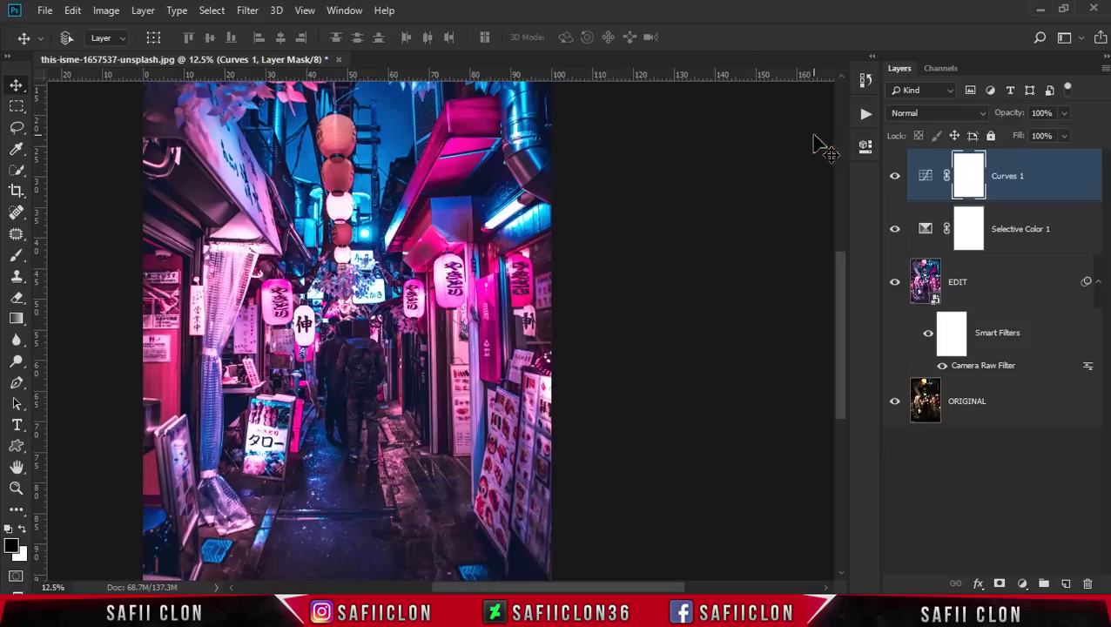
Step: Toggle the Curves layer's visibility to compare the image with and without the tonal adjustment
{"action": "left_click", "coordinate": [894, 177]}
{"action": "left_click", "coordinate": [893, 177]}
{"action": "left_click", "coordinate": [894, 178]}
Step: With the EDIT layer active, select the image's highlights using Color Range with 0% fuzziness
{"action": "left_click", "coordinate": [1015, 291]}
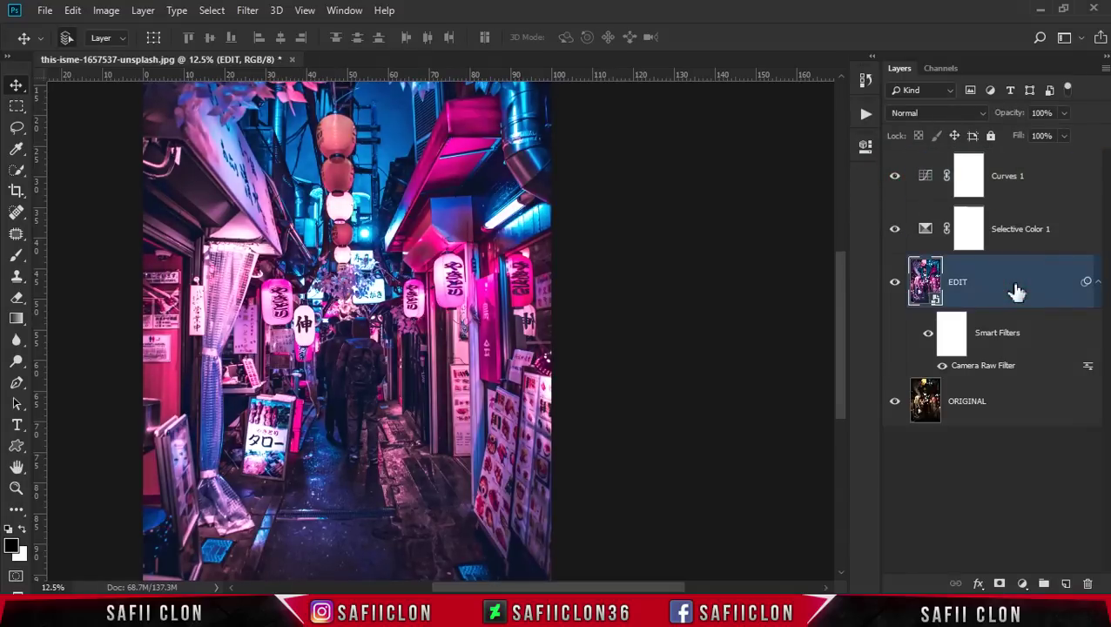
{"action": "key", "text": "ctrl+minus"}
{"action": "left_click_drag", "start_coordinate": [625, 588], "coordinate": [588, 588]}
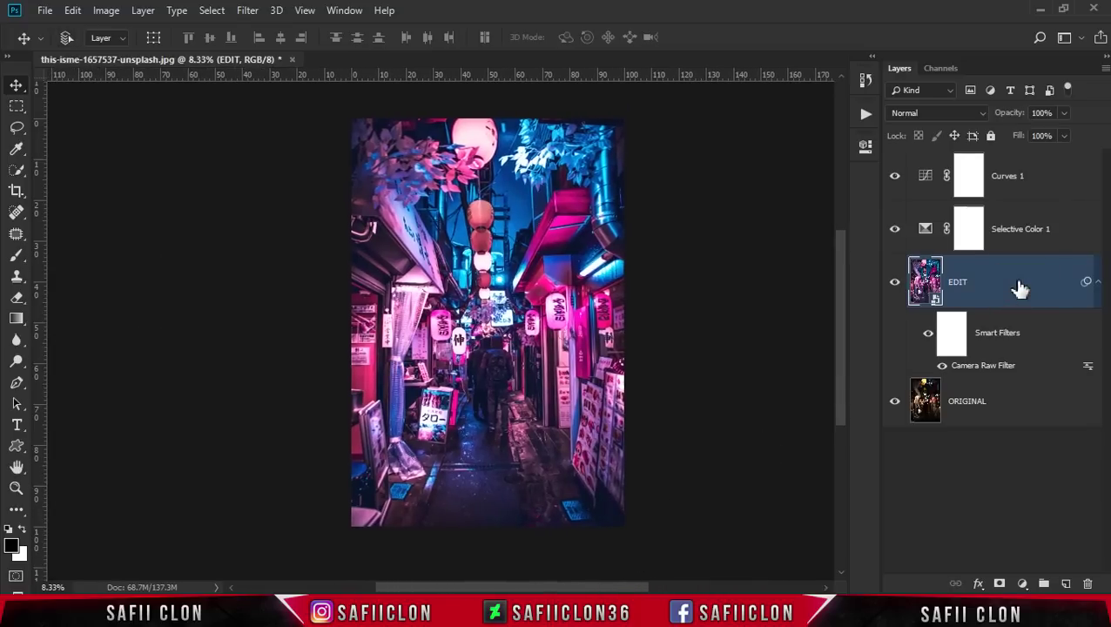
{"action": "left_click", "coordinate": [213, 12]}
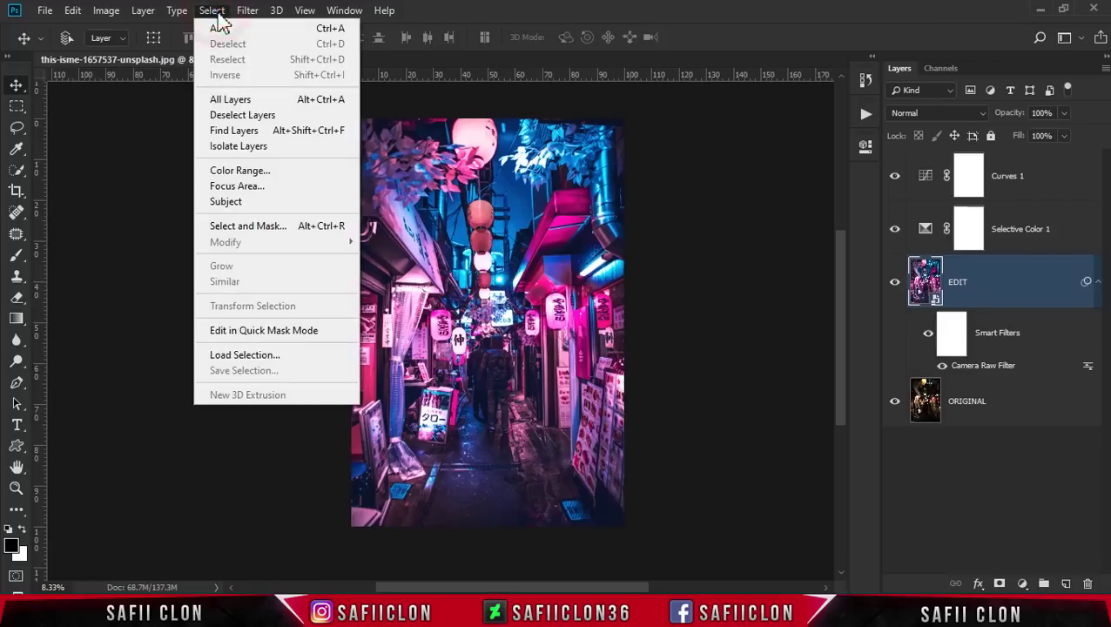
{"action": "left_click", "coordinate": [248, 170]}
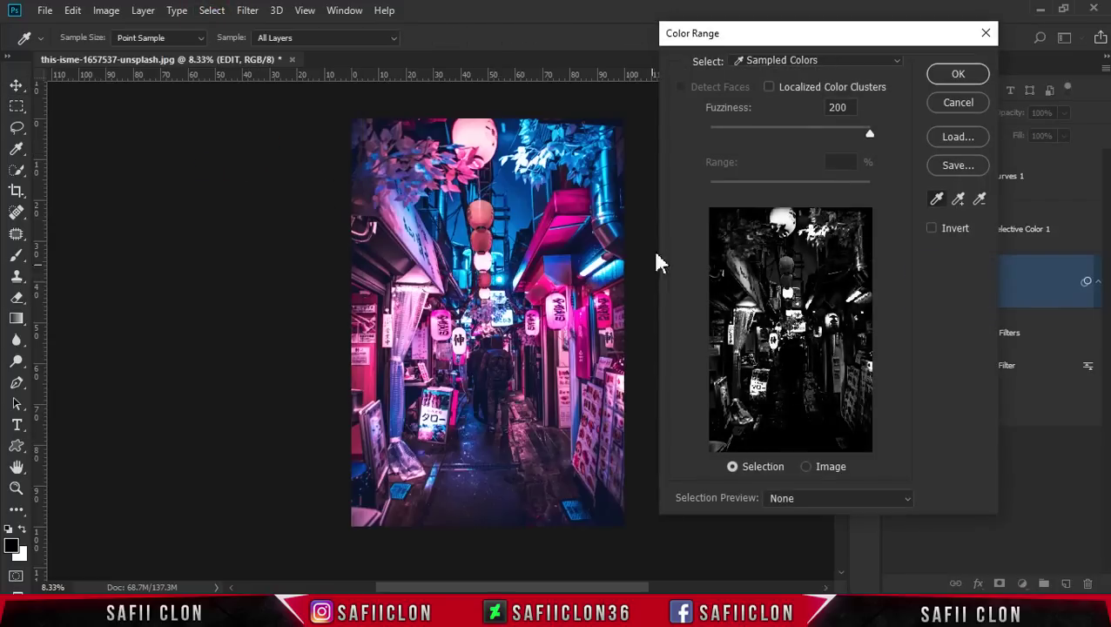
{"action": "left_click", "coordinate": [803, 62]}
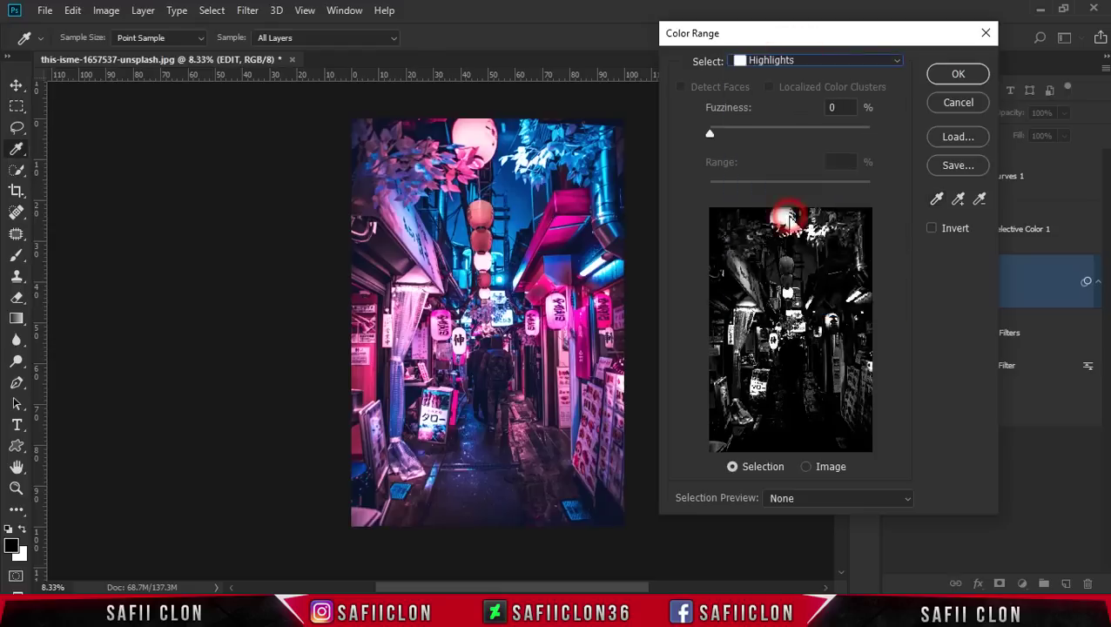
{"action": "left_click", "coordinate": [794, 220]}
{"action": "left_click", "coordinate": [710, 135]}
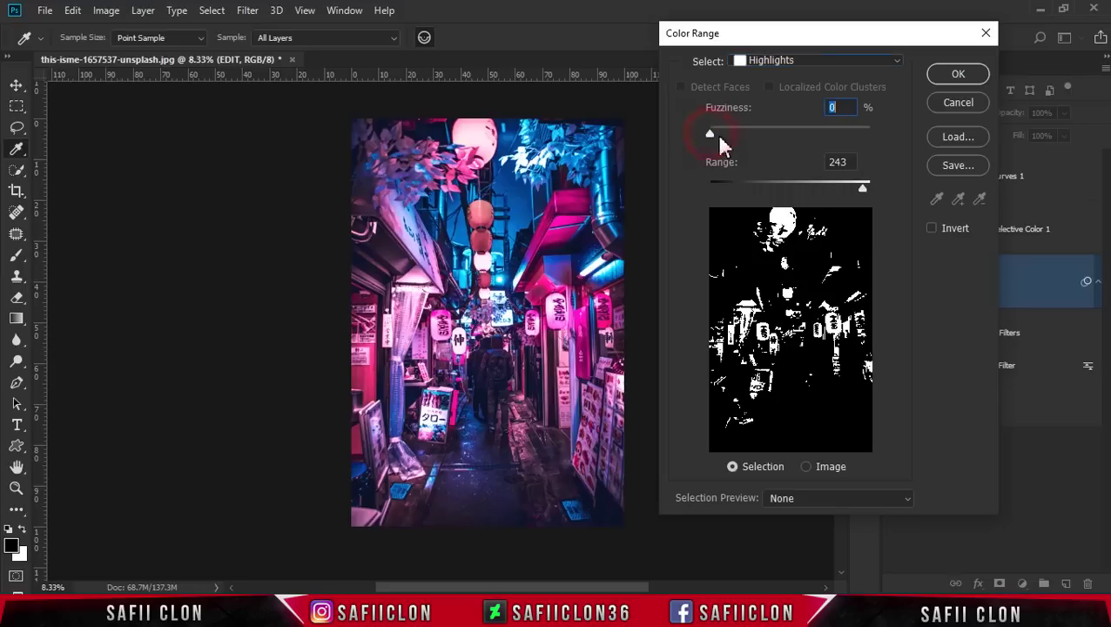
{"action": "mouse_move", "coordinate": [862, 189]}
{"action": "left_mouse_down"}
{"action": "mouse_move", "coordinate": [799, 187]}
{"action": "mouse_move", "coordinate": [863, 192]}
{"action": "left_mouse_up"}
{"action": "left_click", "coordinate": [949, 75]}
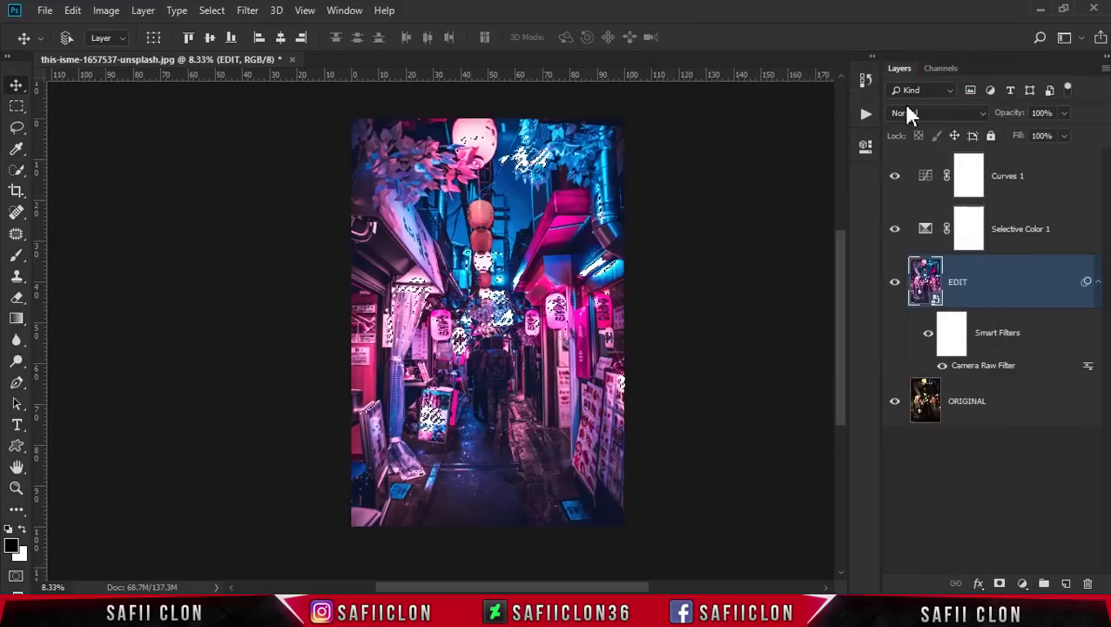
{"action": "key", "text": "ctrl+plus"}
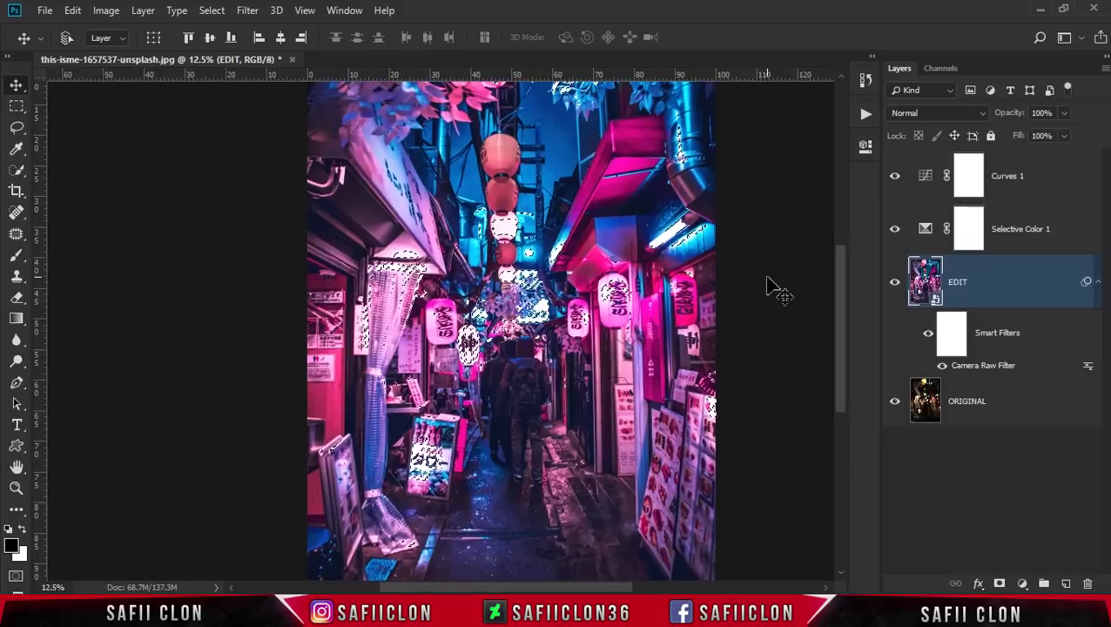
{"action": "left_click_drag", "start_coordinate": [613, 586], "coordinate": [649, 589]}
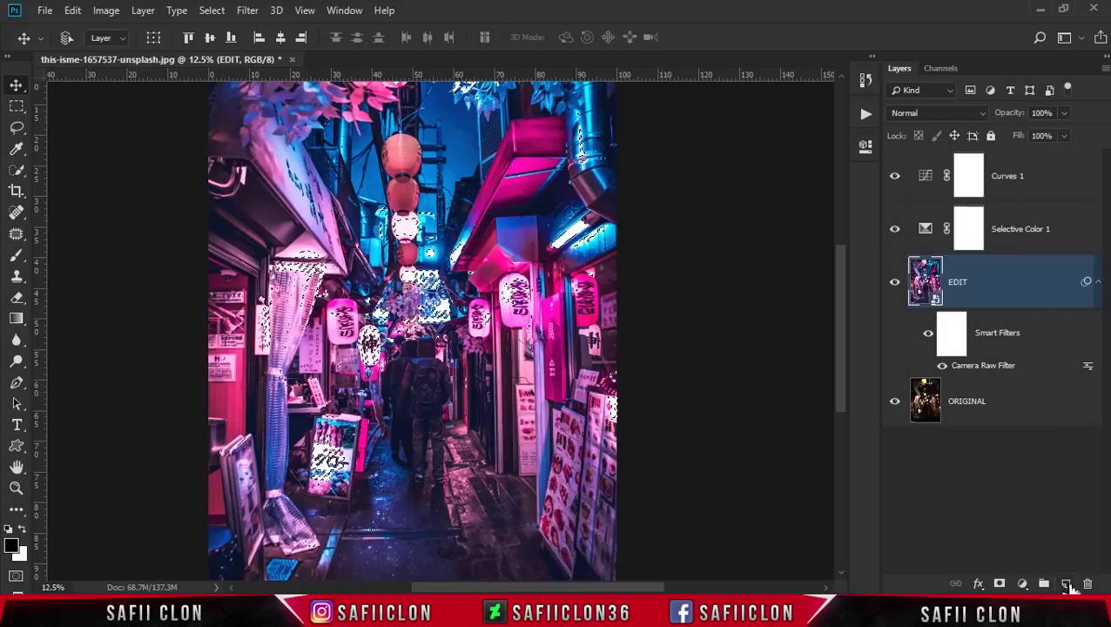
Step: Create a new layer directly above the EDIT layer and name it LIGHT
{"action": "left_click", "coordinate": [1067, 584]}
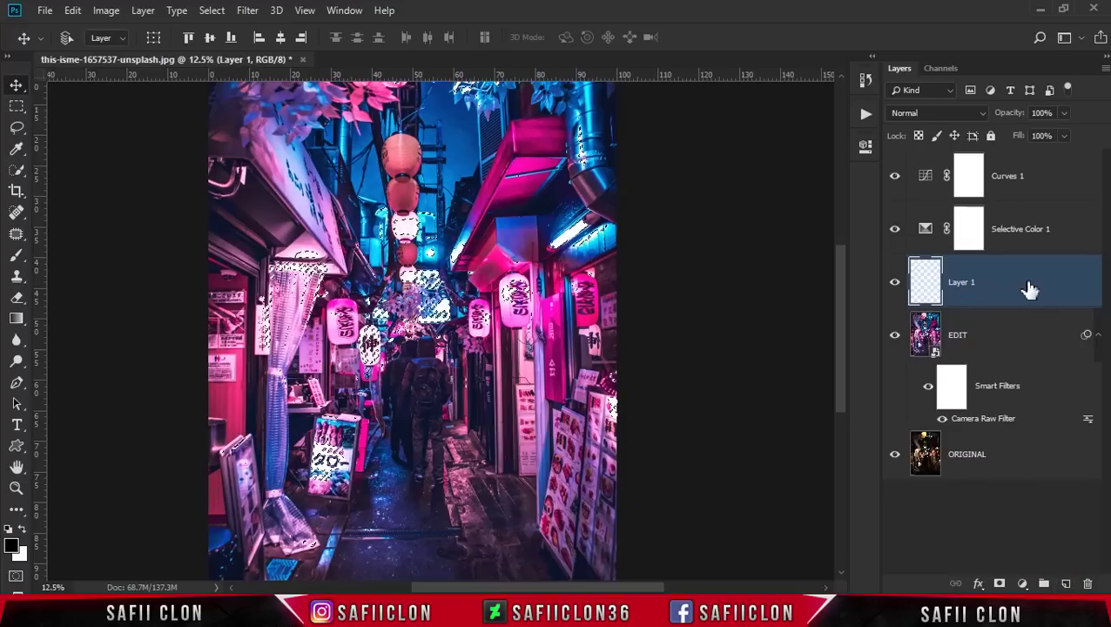
{"action": "double_click", "coordinate": [971, 282]}
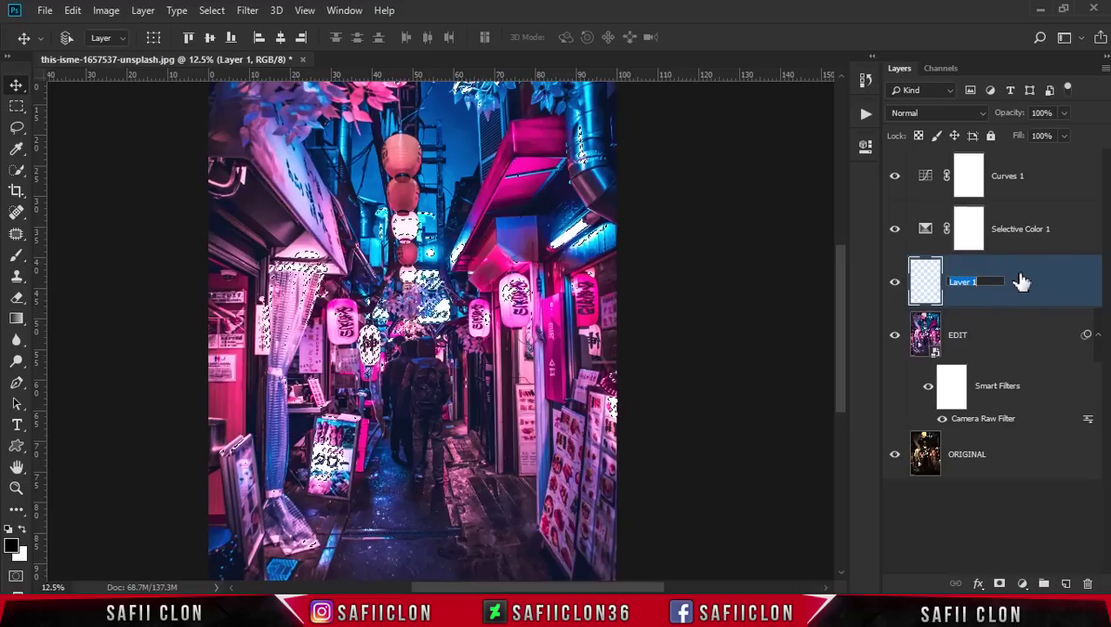
{"action": "type", "text": "LIGHT"}
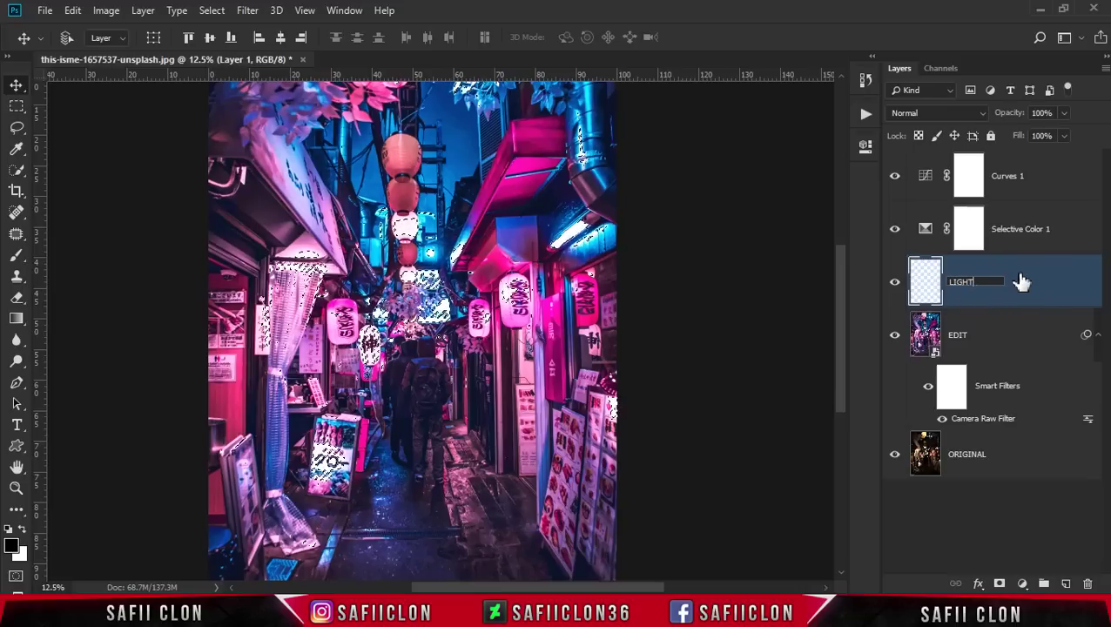
{"action": "key", "text": "Return"}
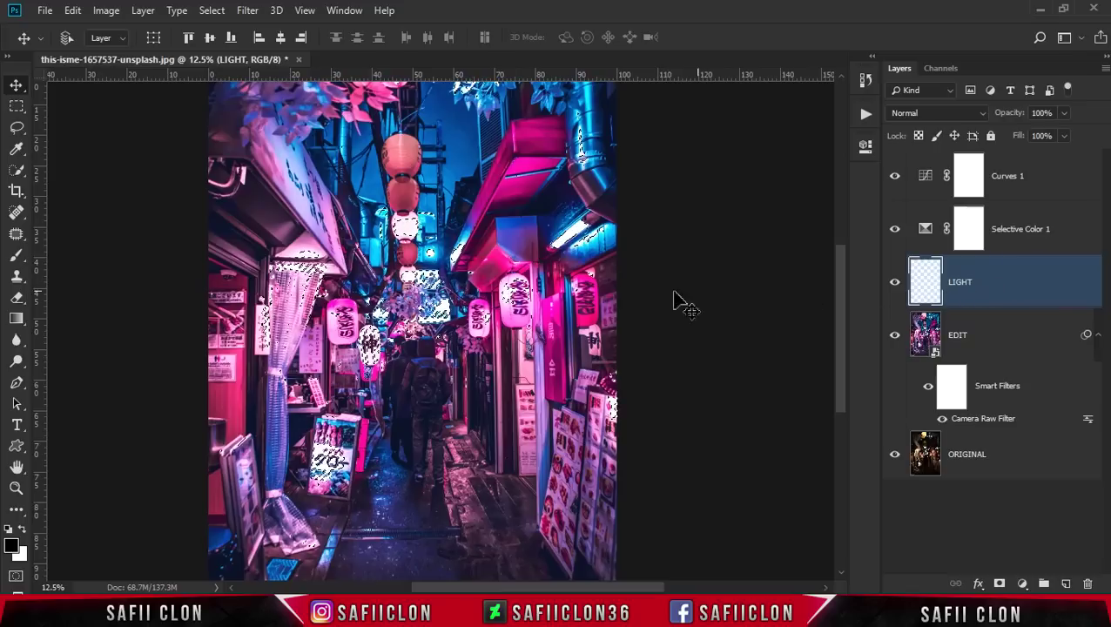
Step: Fill the selected highlights on the LIGHT layer with the background color in Normal mode at 100% opacity, then deselect
{"action": "left_click", "coordinate": [73, 12]}
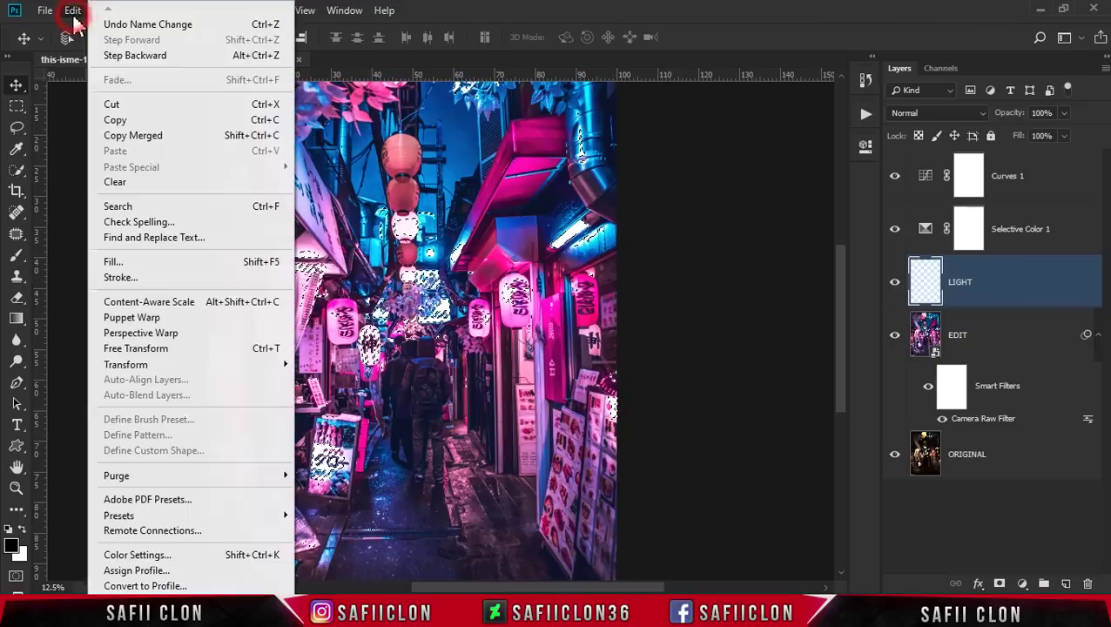
{"action": "left_click", "coordinate": [152, 261]}
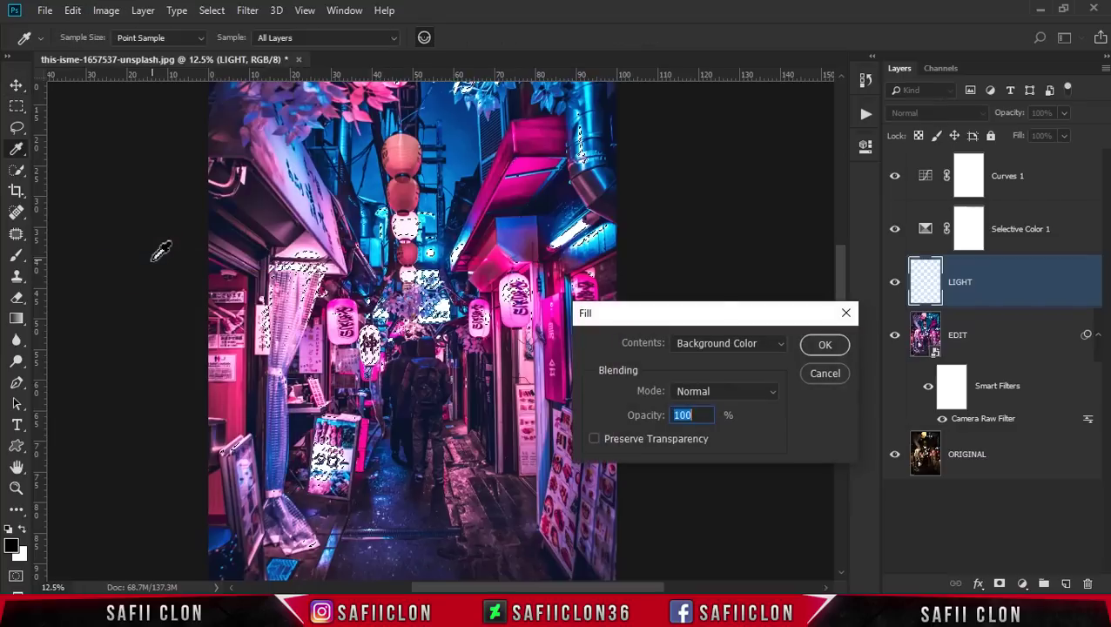
{"action": "left_click_drag", "start_coordinate": [657, 317], "coordinate": [677, 123]}
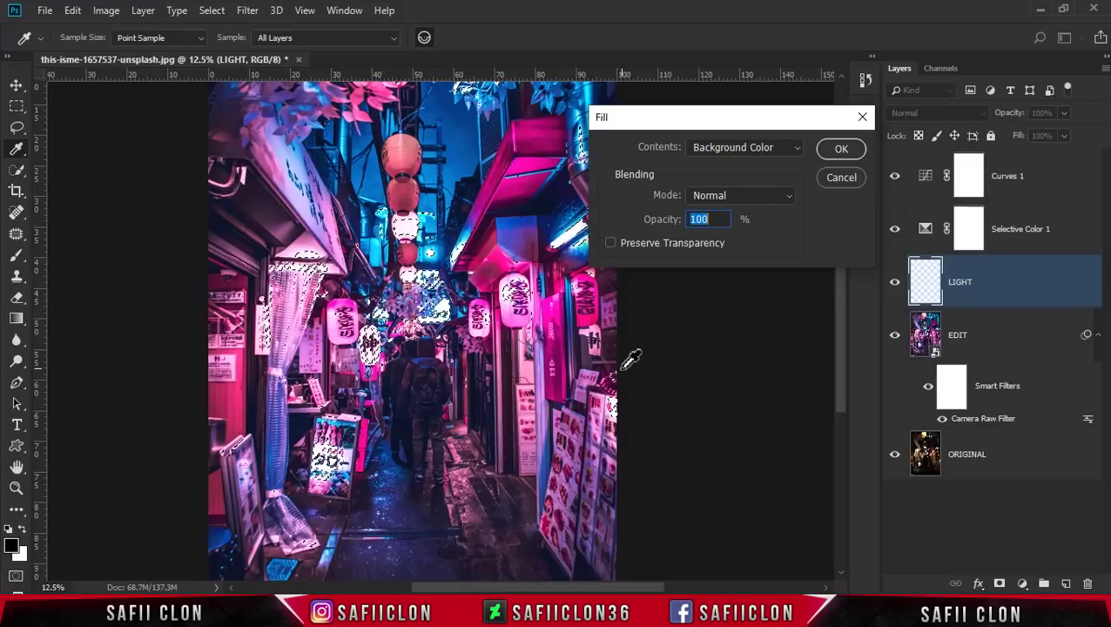
{"action": "left_click", "coordinate": [741, 150]}
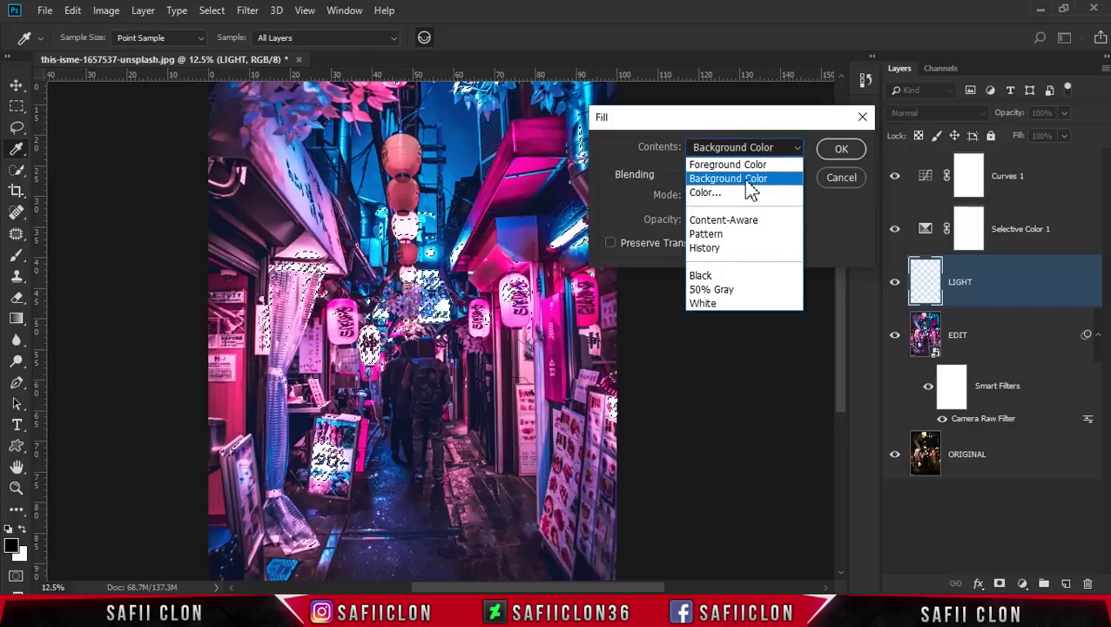
{"action": "left_click", "coordinate": [733, 181]}
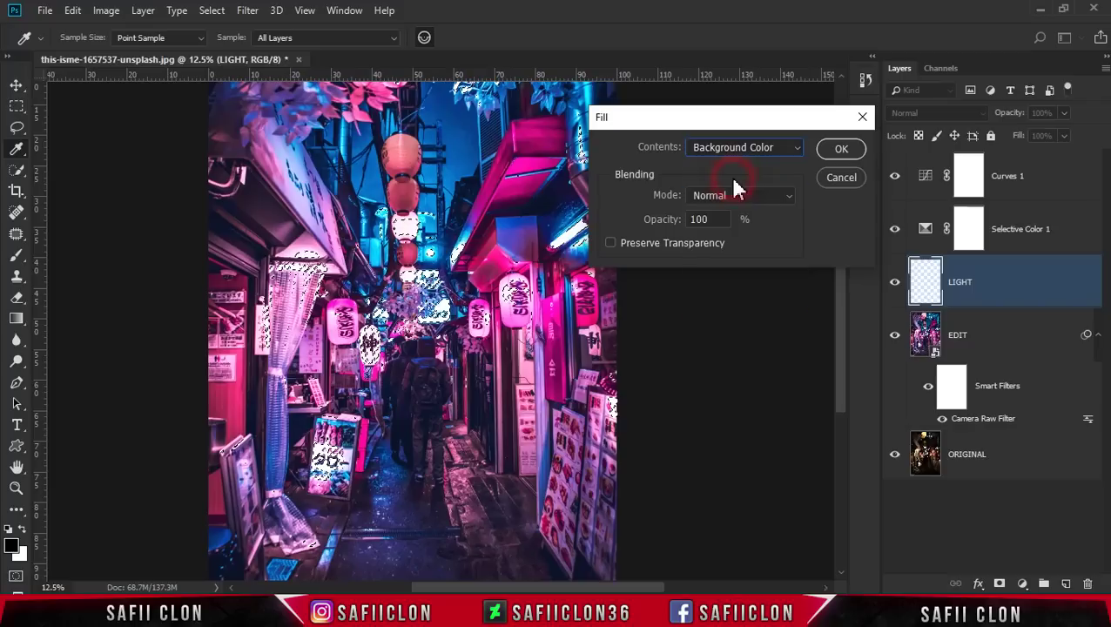
{"action": "left_click", "coordinate": [839, 151]}
{"action": "key", "text": "v"}
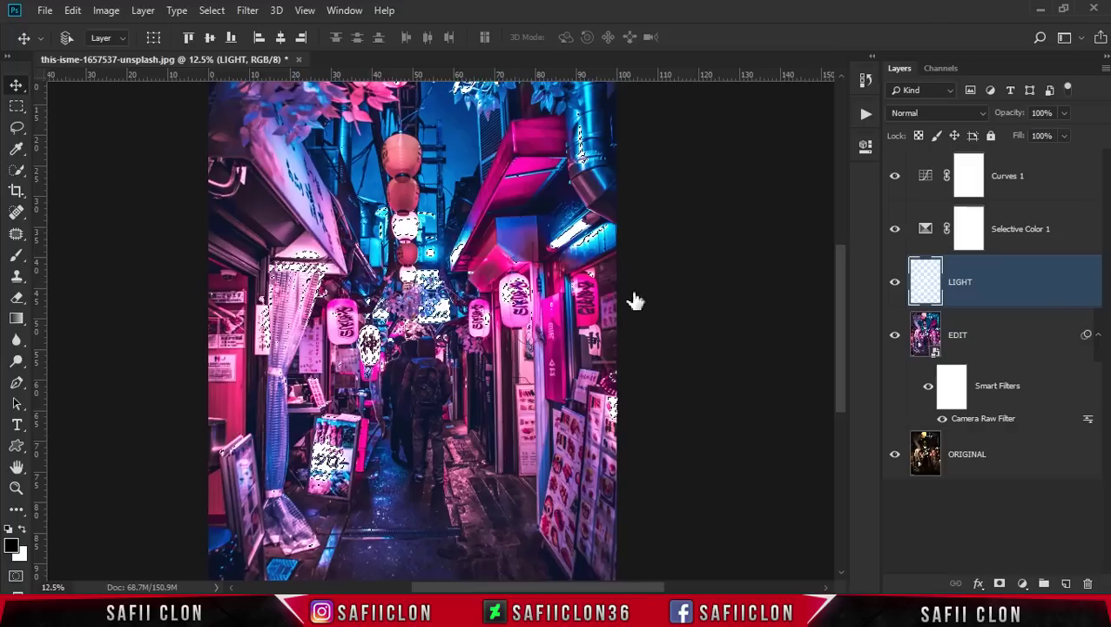
{"action": "key", "text": "ctrl+d"}
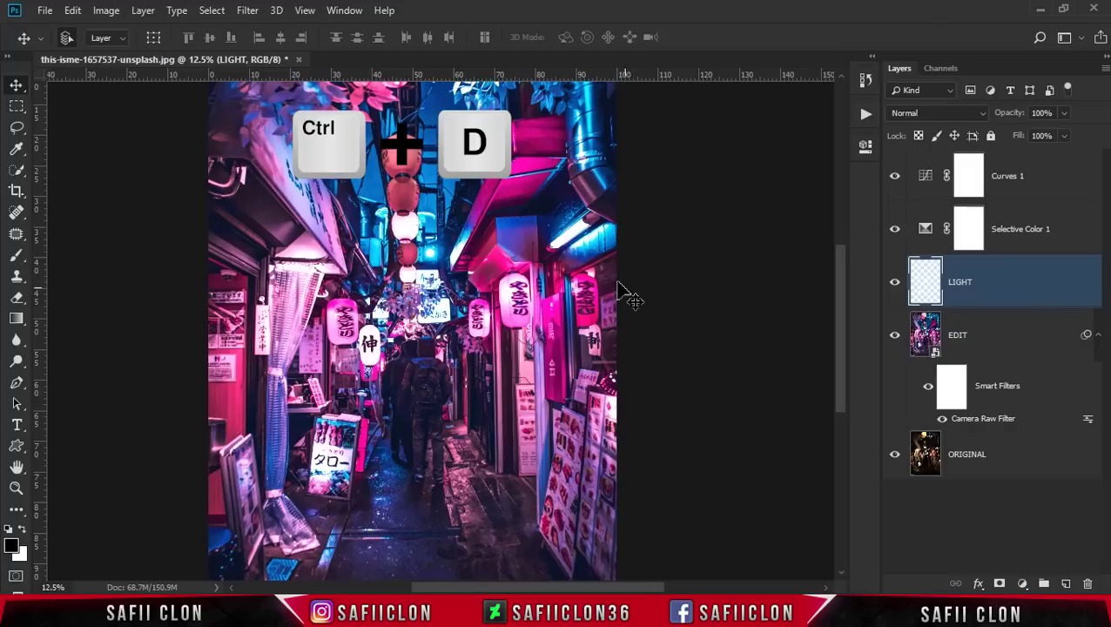
Step: Add an Outer Glow style to the LIGHT layer with the Lighter Color blend mode and 56% opacity
{"action": "right_click", "coordinate": [1005, 281]}
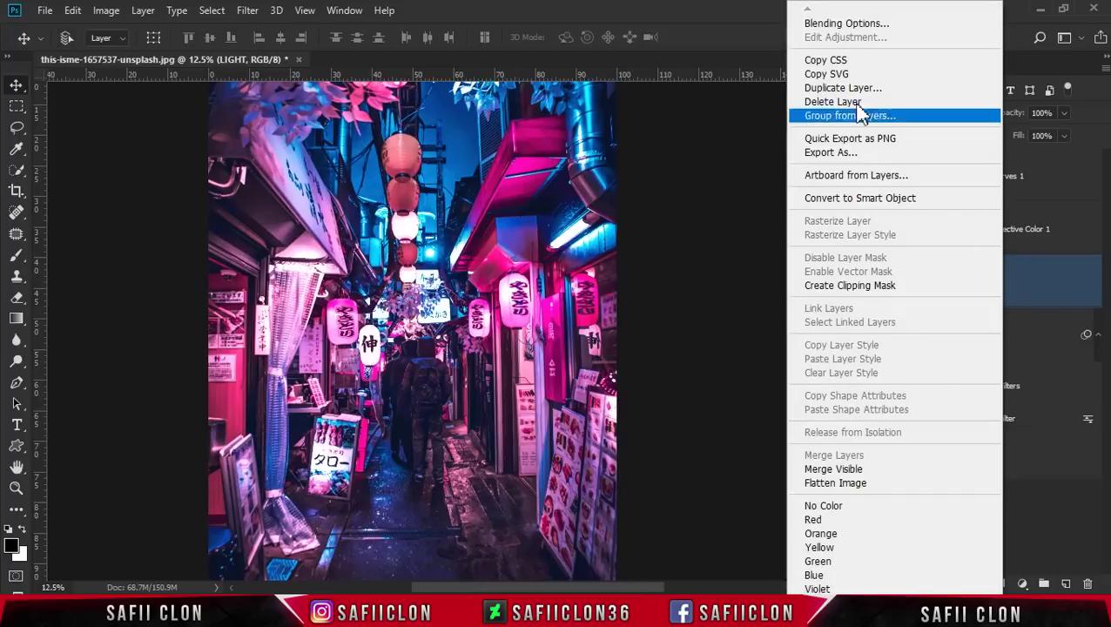
{"action": "left_click", "coordinate": [858, 27]}
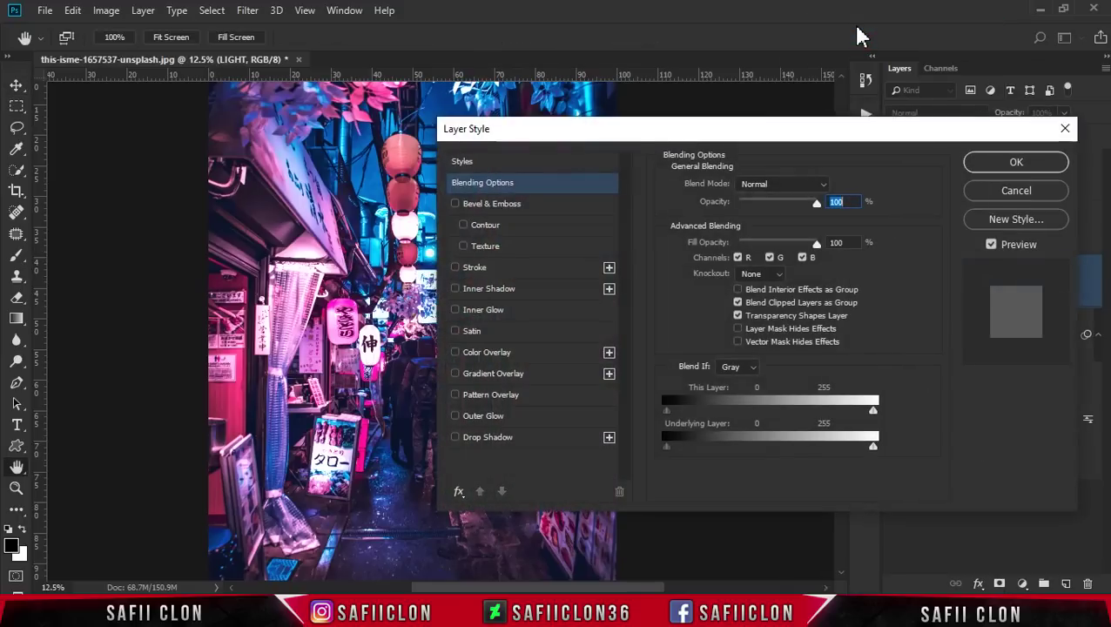
{"action": "left_click_drag", "start_coordinate": [700, 139], "coordinate": [801, 114]}
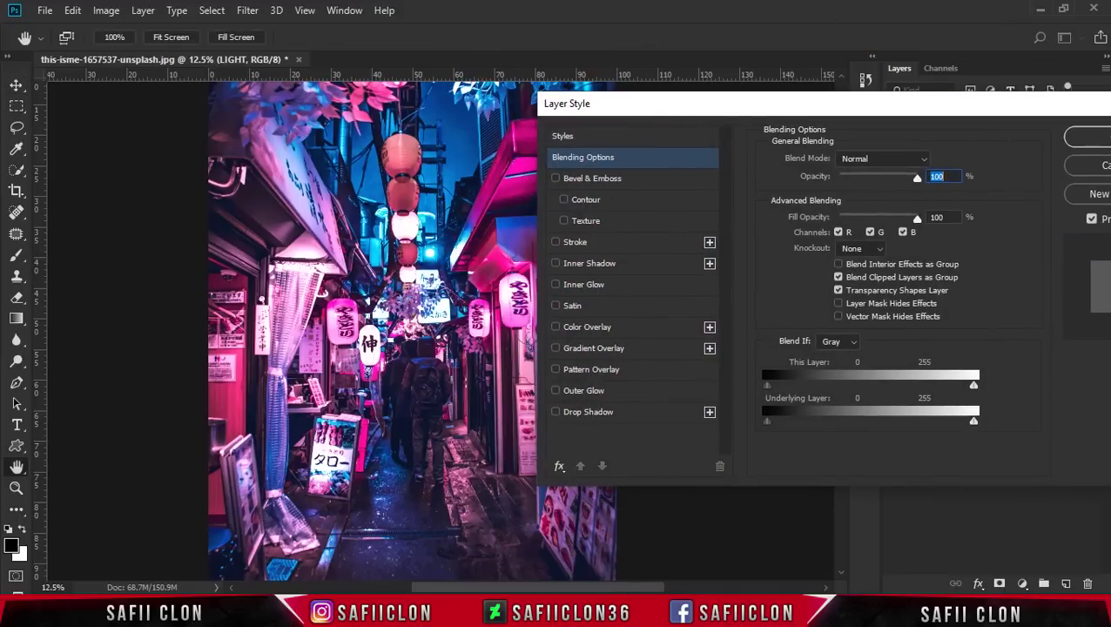
{"action": "left_click_drag", "start_coordinate": [638, 589], "coordinate": [686, 589]}
{"action": "left_click", "coordinate": [685, 110]}
{"action": "left_click_drag", "start_coordinate": [685, 111], "coordinate": [655, 171]}
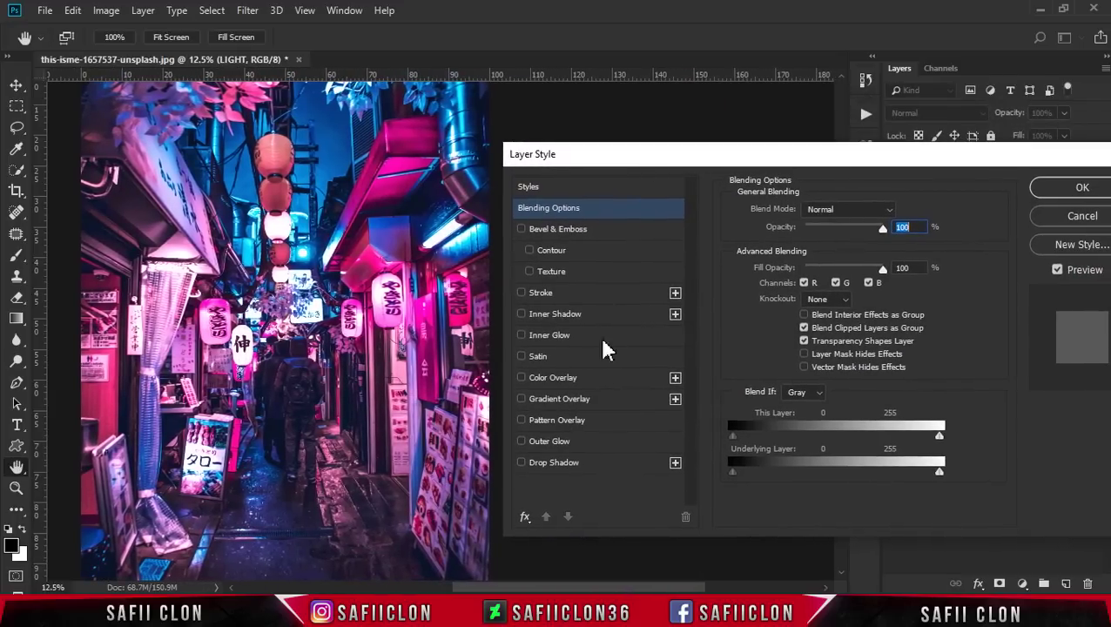
{"action": "left_click", "coordinate": [555, 440]}
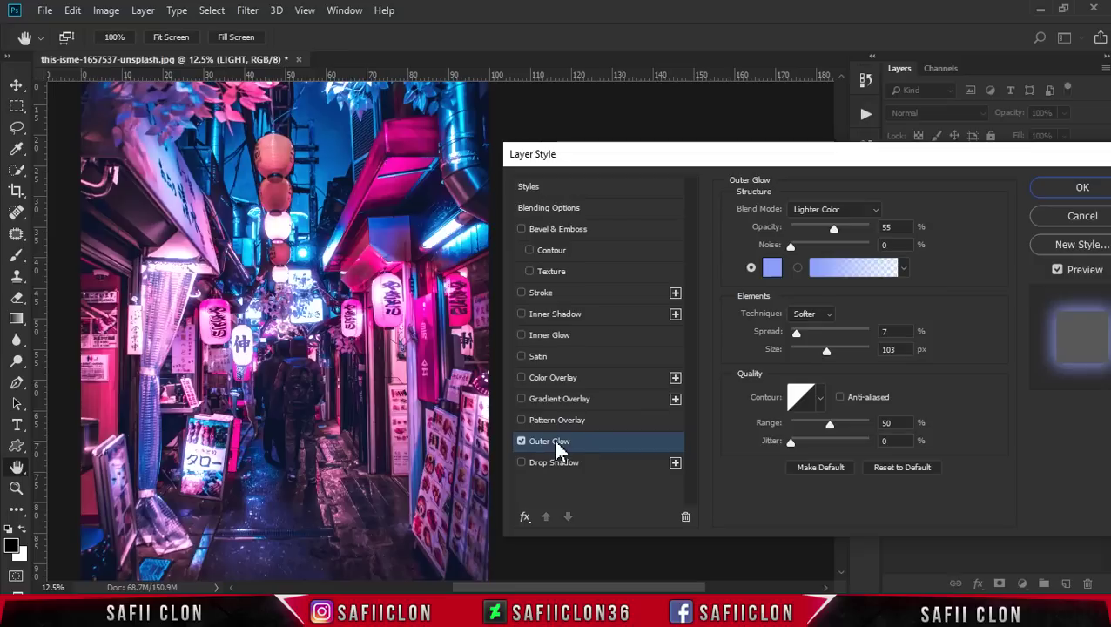
{"action": "left_click", "coordinate": [831, 210]}
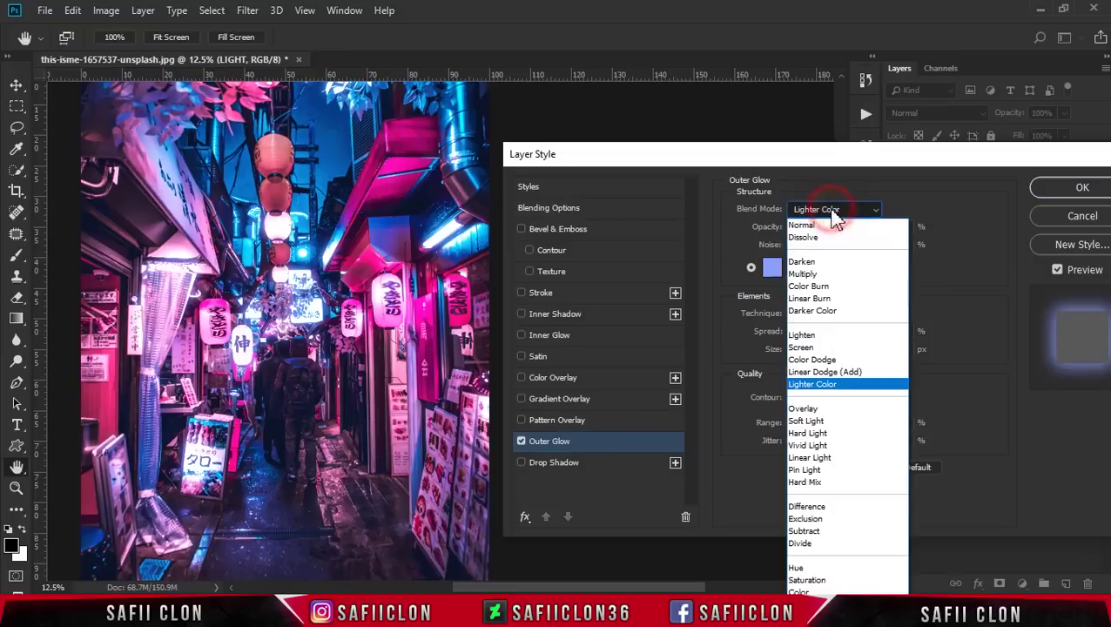
{"action": "left_click", "coordinate": [811, 387]}
{"action": "mouse_move", "coordinate": [833, 229]}
{"action": "left_mouse_down"}
{"action": "mouse_move", "coordinate": [811, 224]}
{"action": "mouse_move", "coordinate": [833, 228]}
{"action": "left_mouse_up"}
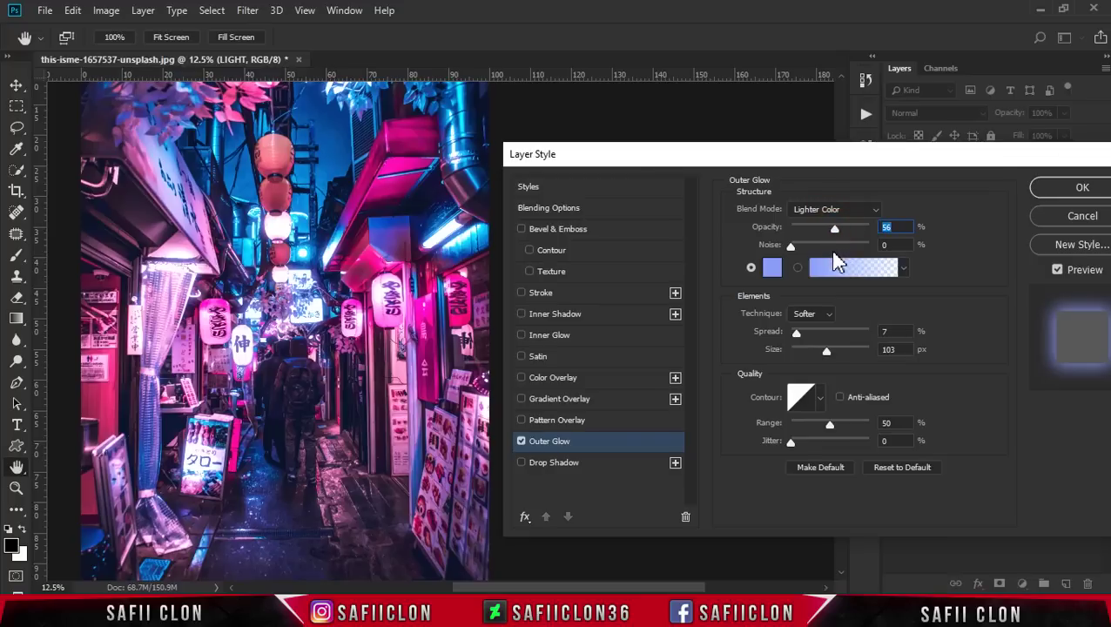
Step: Use #899ffd as the Outer Glow color
{"action": "left_click", "coordinate": [772, 270]}
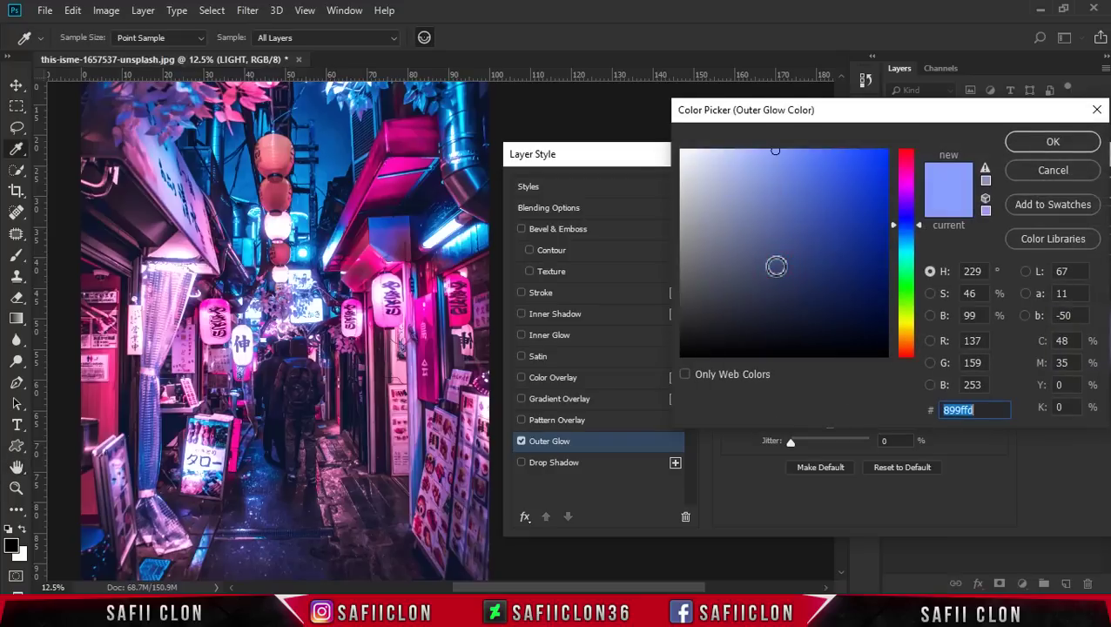
{"action": "left_click", "coordinate": [985, 408]}
{"action": "left_click_drag", "start_coordinate": [986, 409], "coordinate": [914, 411]}
{"action": "left_click", "coordinate": [1046, 146]}
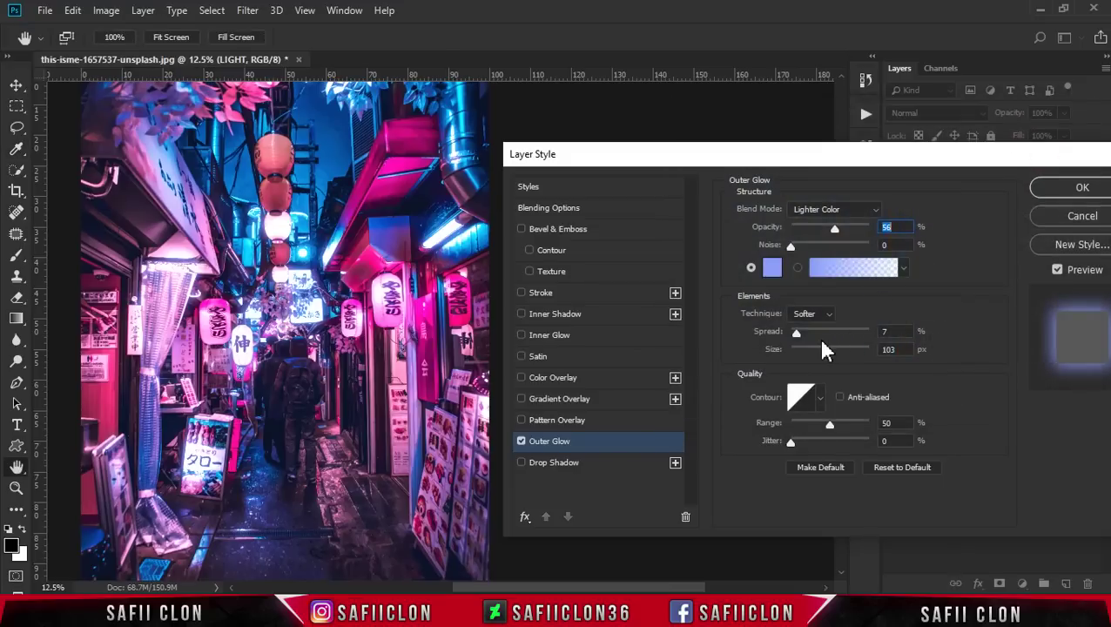
Step: Set the Outer Glow's spread to 7% and size to 101 px, and apply the layer style
{"action": "left_click", "coordinate": [885, 332]}
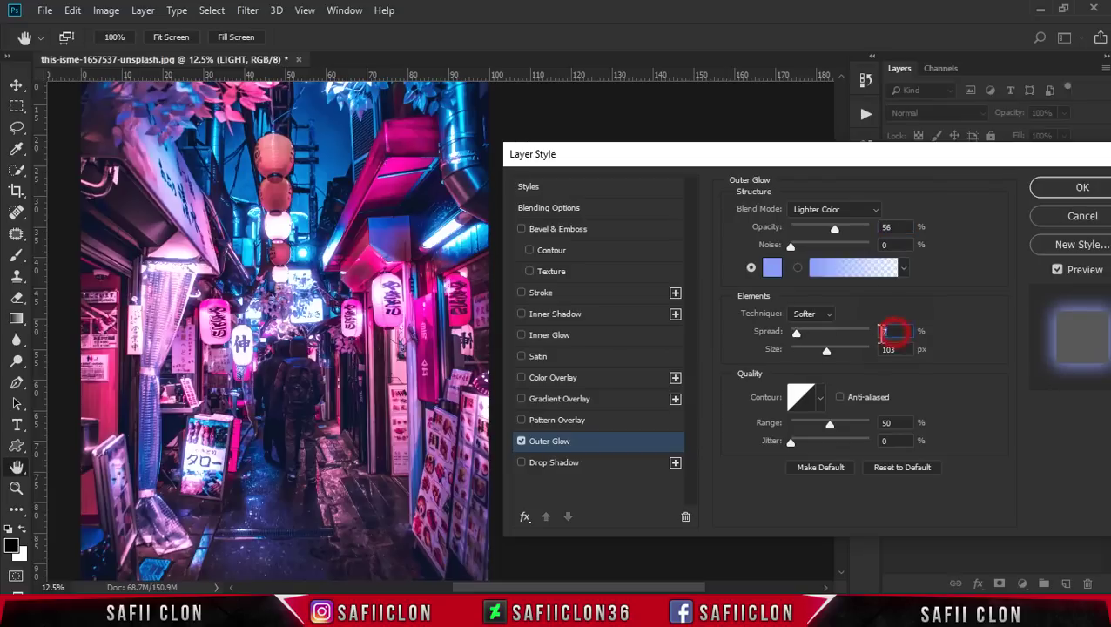
{"action": "mouse_move", "coordinate": [795, 333]}
{"action": "left_mouse_down"}
{"action": "mouse_move", "coordinate": [806, 340]}
{"action": "mouse_move", "coordinate": [794, 342]}
{"action": "left_mouse_up"}
{"action": "left_click_drag", "start_coordinate": [796, 336], "coordinate": [796, 334]}
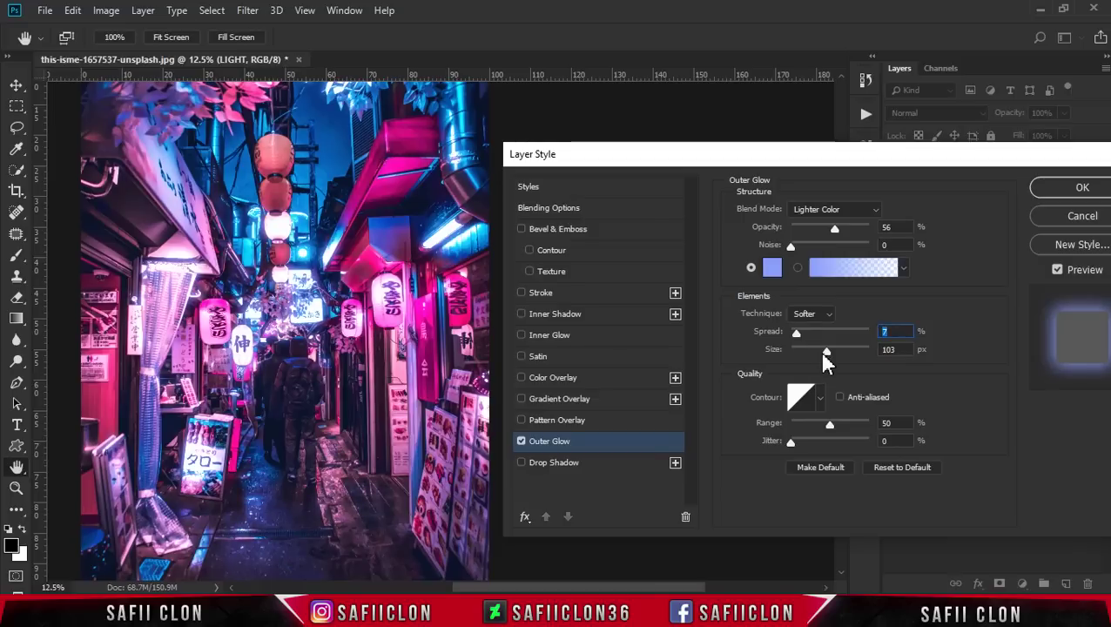
{"action": "left_click", "coordinate": [887, 350]}
{"action": "mouse_move", "coordinate": [825, 351]}
{"action": "left_mouse_down"}
{"action": "mouse_move", "coordinate": [793, 352]}
{"action": "mouse_move", "coordinate": [826, 349]}
{"action": "left_mouse_up"}
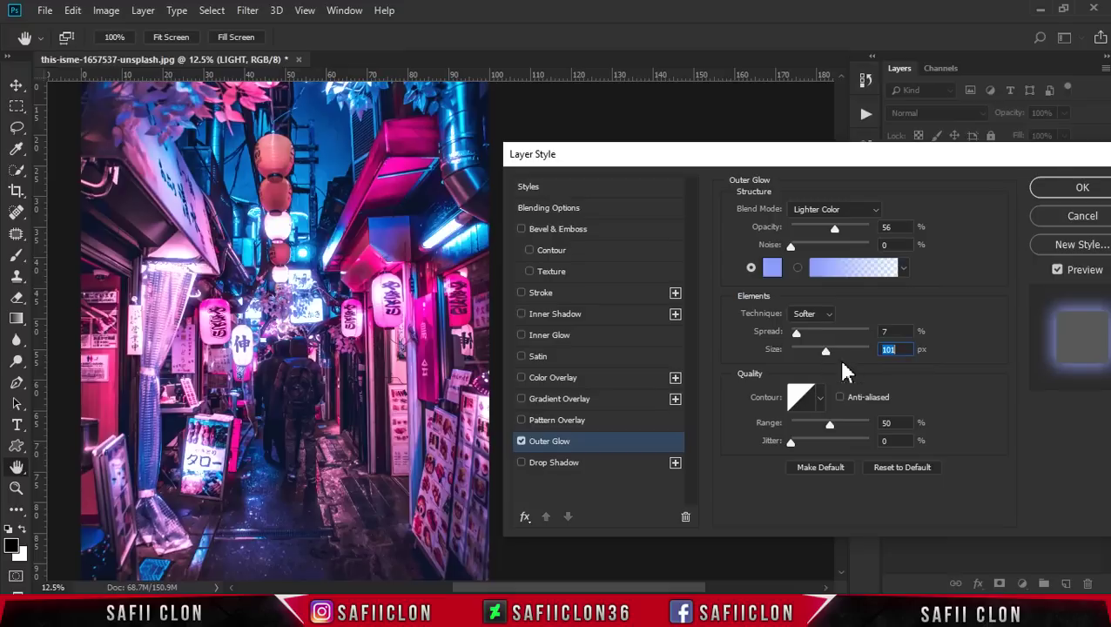
{"action": "left_click_drag", "start_coordinate": [819, 162], "coordinate": [781, 78]}
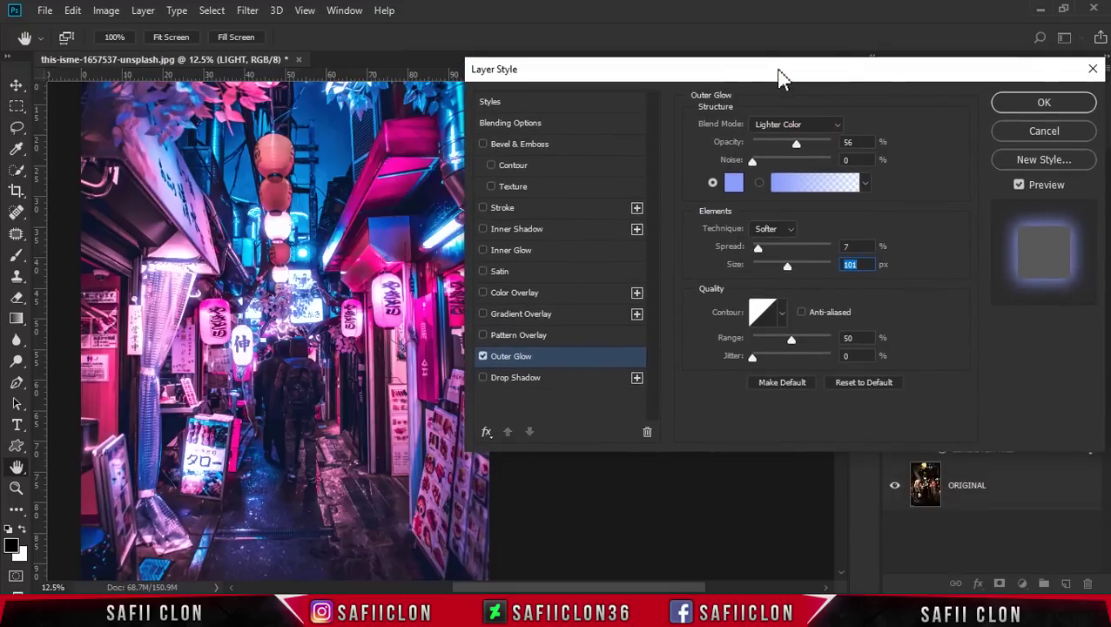
{"action": "left_click", "coordinate": [1043, 104]}
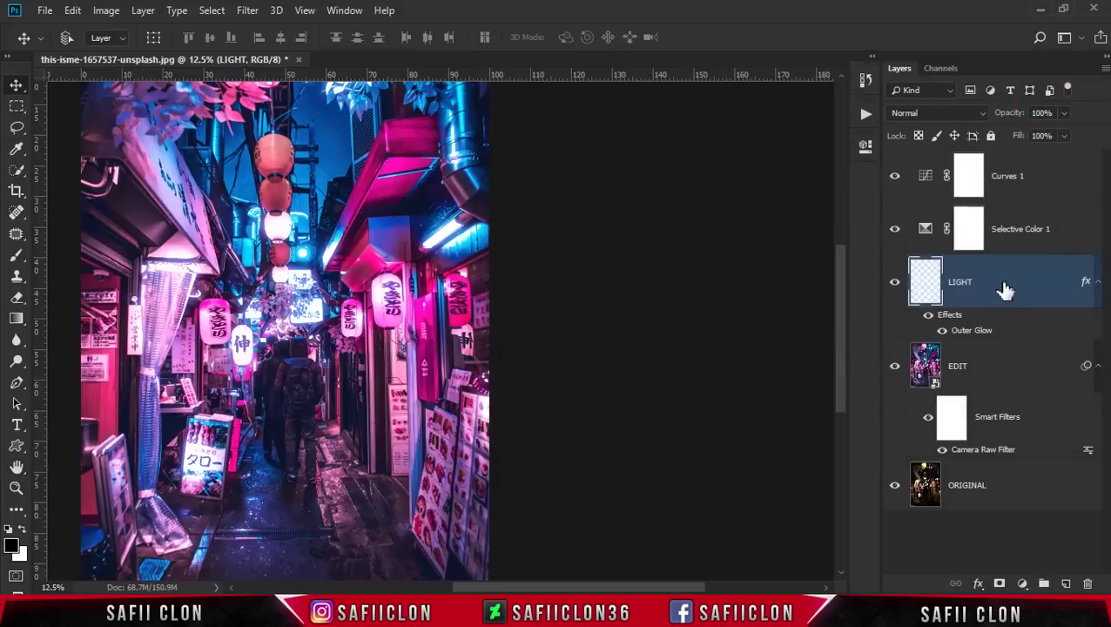
Step: Toggle the LIGHT layer's visibility to compare the image with and without the glow
{"action": "left_click", "coordinate": [894, 285]}
{"action": "left_click", "coordinate": [894, 287]}
{"action": "left_click", "coordinate": [894, 287]}
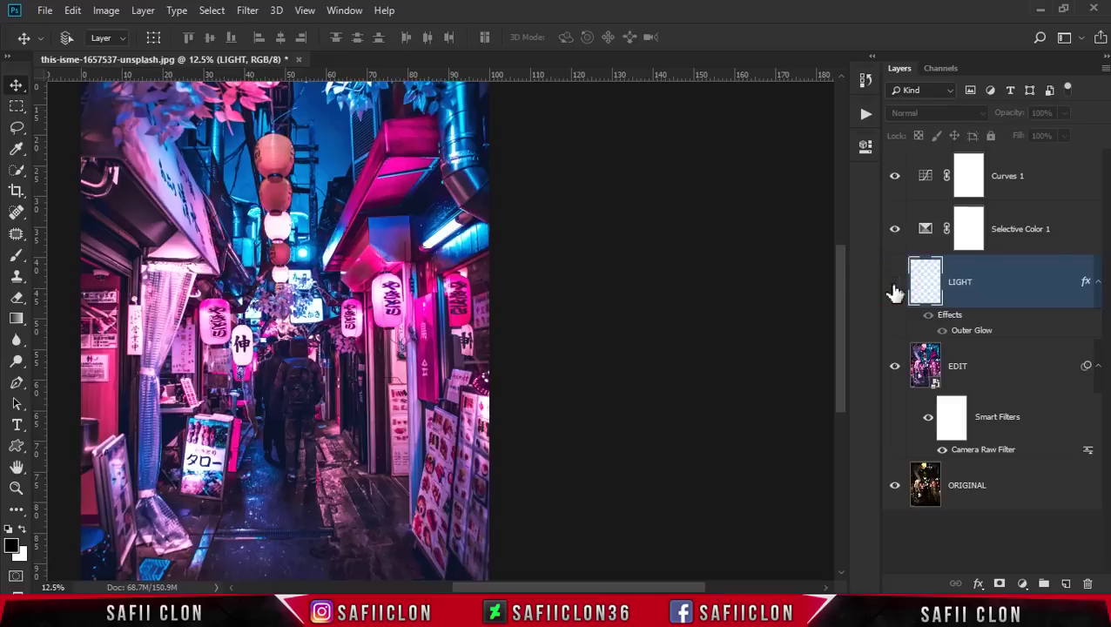
{"action": "left_click", "coordinate": [894, 287]}
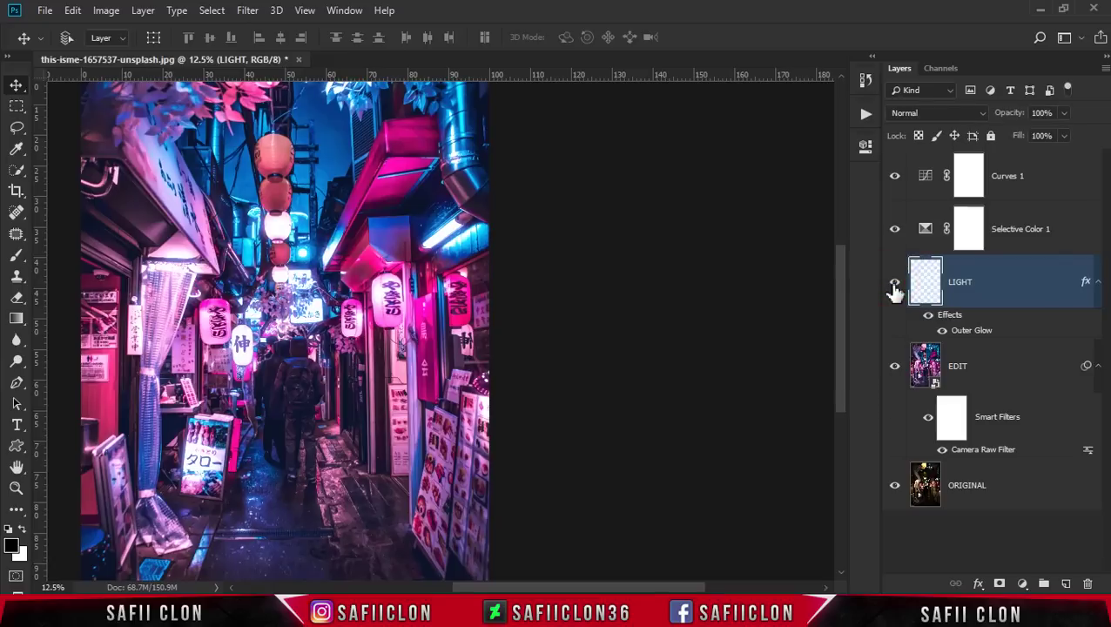
Step: Add a Gradient Fill layer above the Curves 1 layer
{"action": "left_click", "coordinate": [1042, 186]}
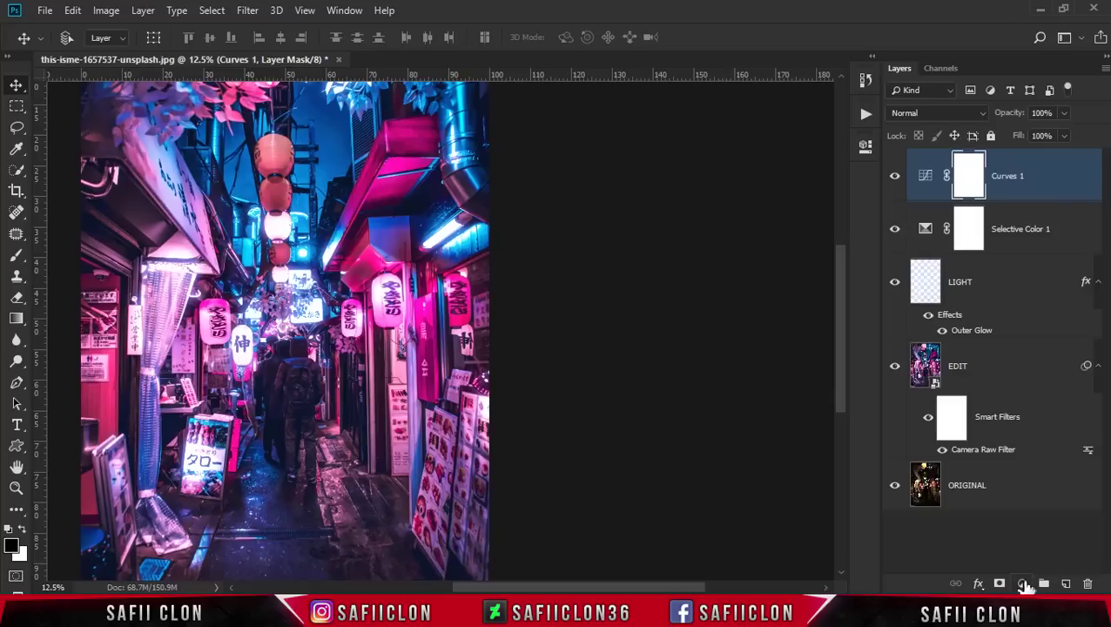
{"action": "left_click", "coordinate": [1023, 584]}
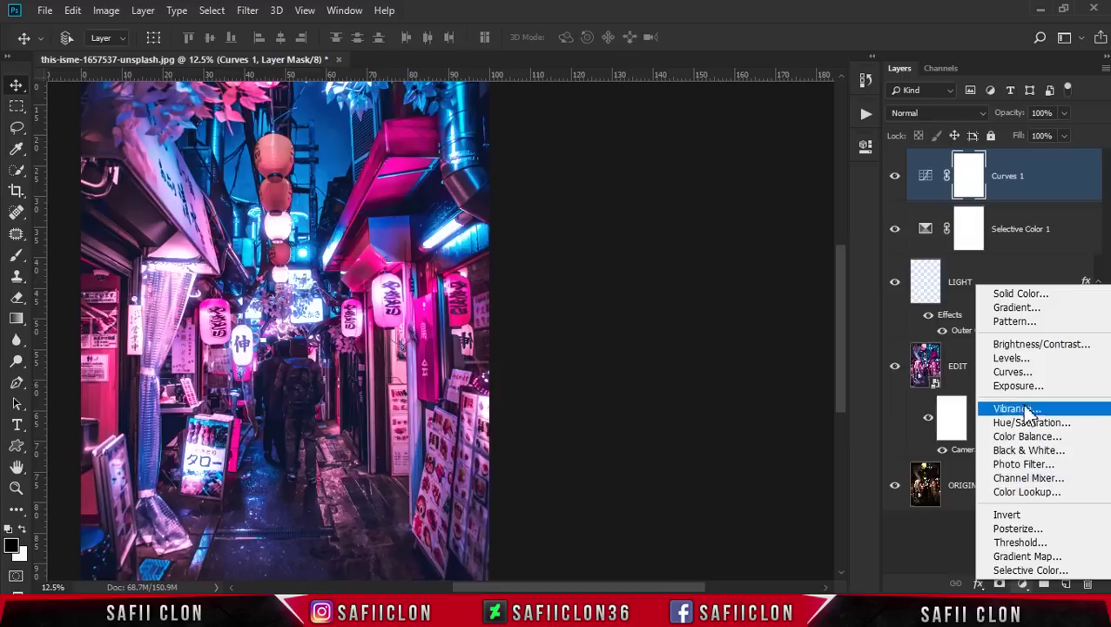
{"action": "left_click", "coordinate": [1025, 310]}
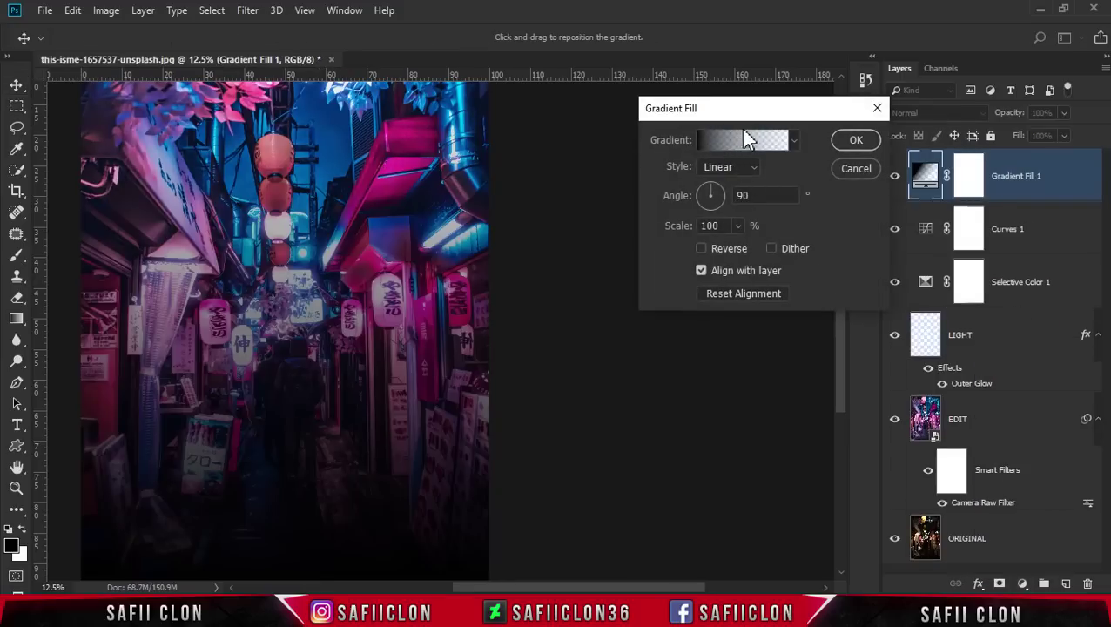
{"action": "left_click_drag", "start_coordinate": [753, 108], "coordinate": [674, 157]}
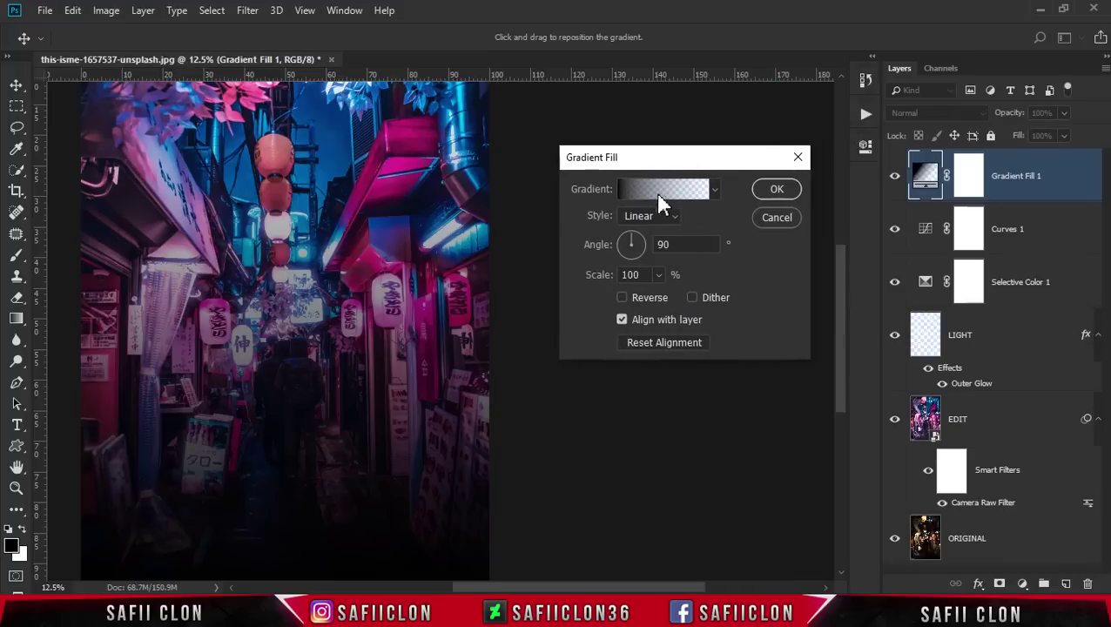
Step: Load the Foreground to Background preset into the gradient and set its starting color stop to #67f9ff
{"action": "left_click", "coordinate": [660, 194]}
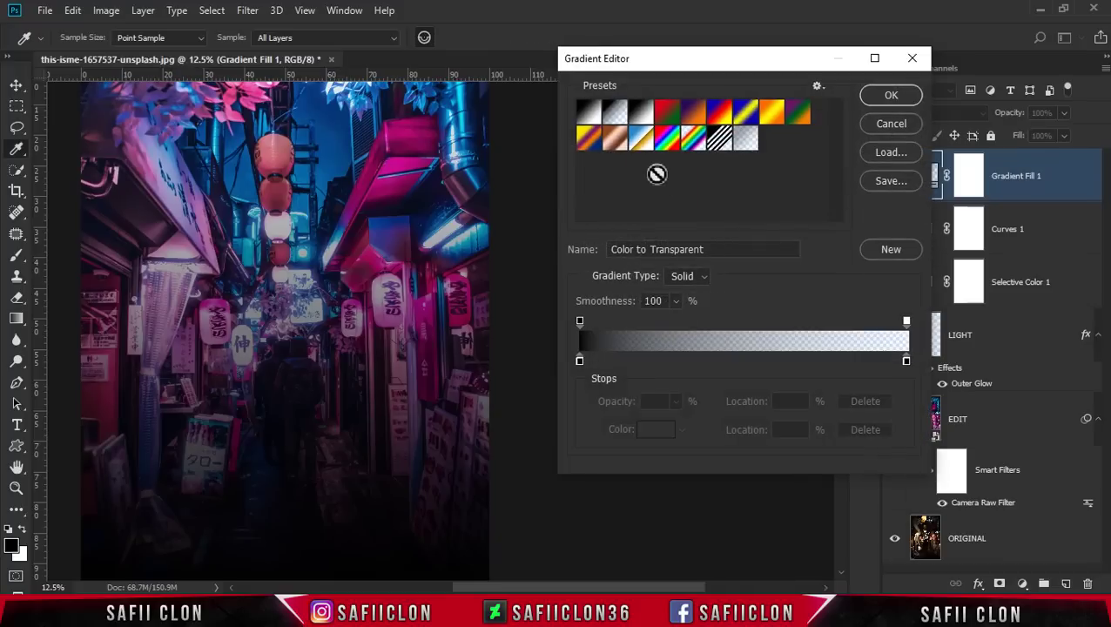
{"action": "left_click", "coordinate": [589, 117]}
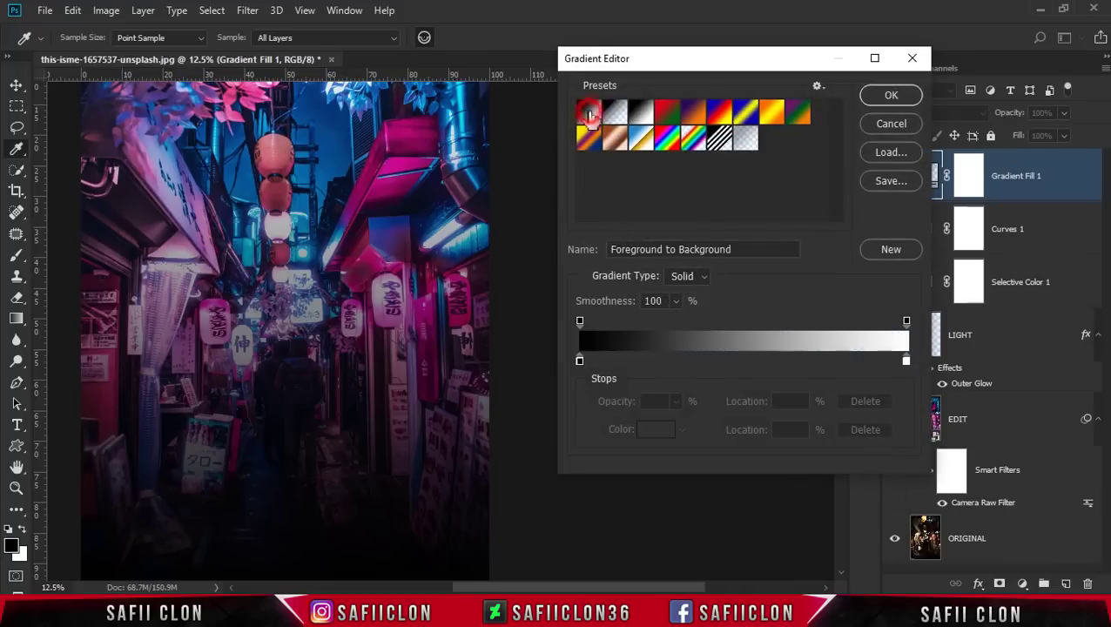
{"action": "left_click", "coordinate": [579, 362]}
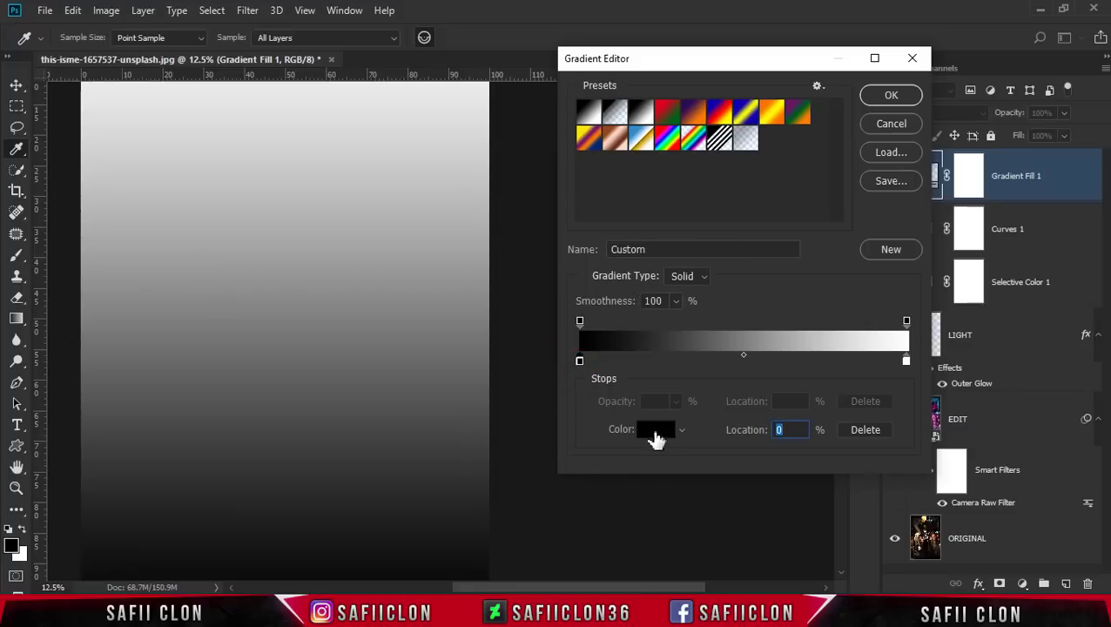
{"action": "left_click", "coordinate": [654, 435]}
{"action": "left_click_drag", "start_coordinate": [989, 409], "coordinate": [947, 412]}
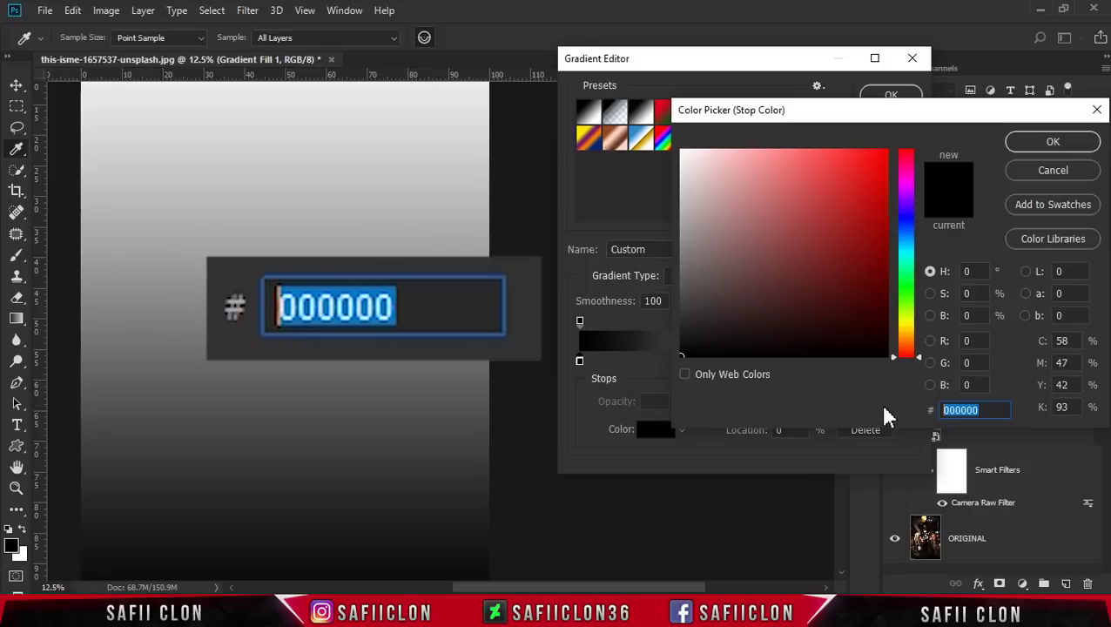
{"action": "type", "text": "6"}
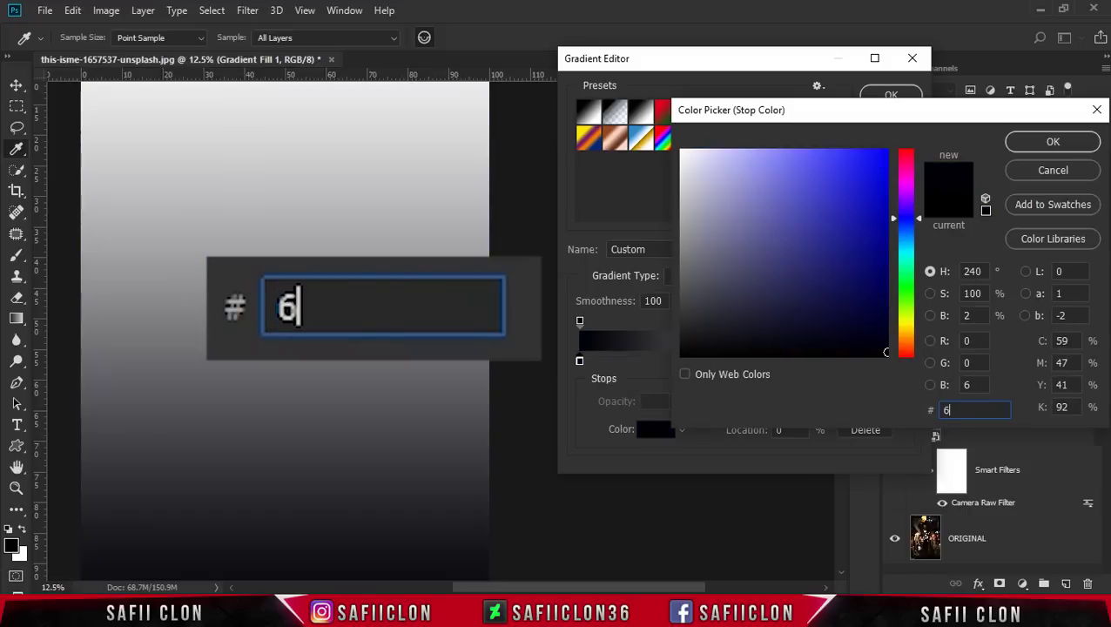
{"action": "type", "text": "7"}
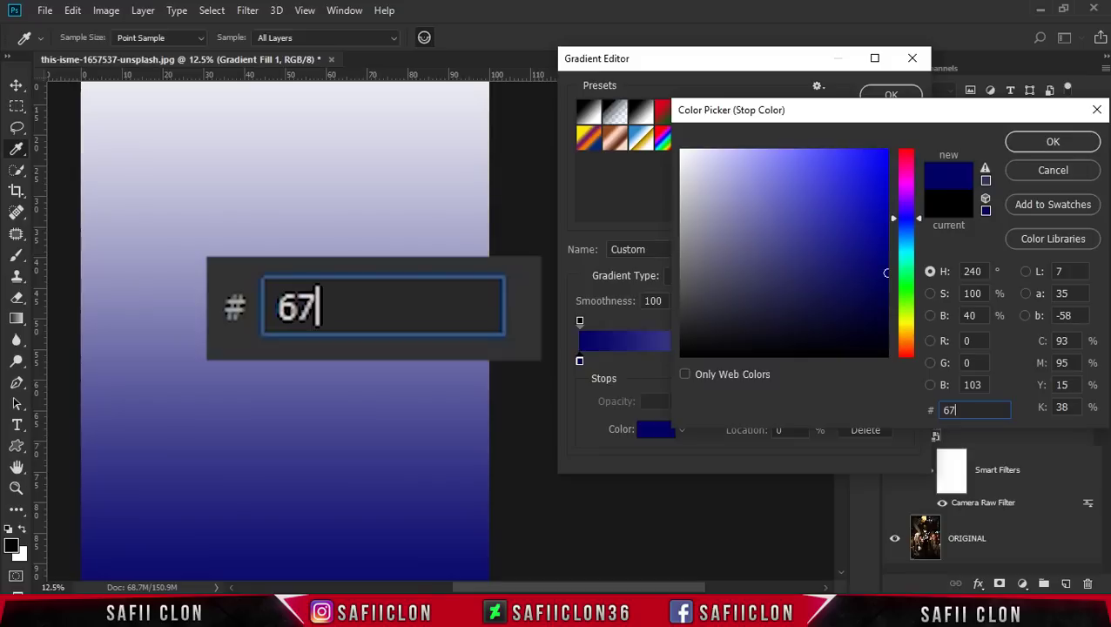
{"action": "type", "text": "f9ff"}
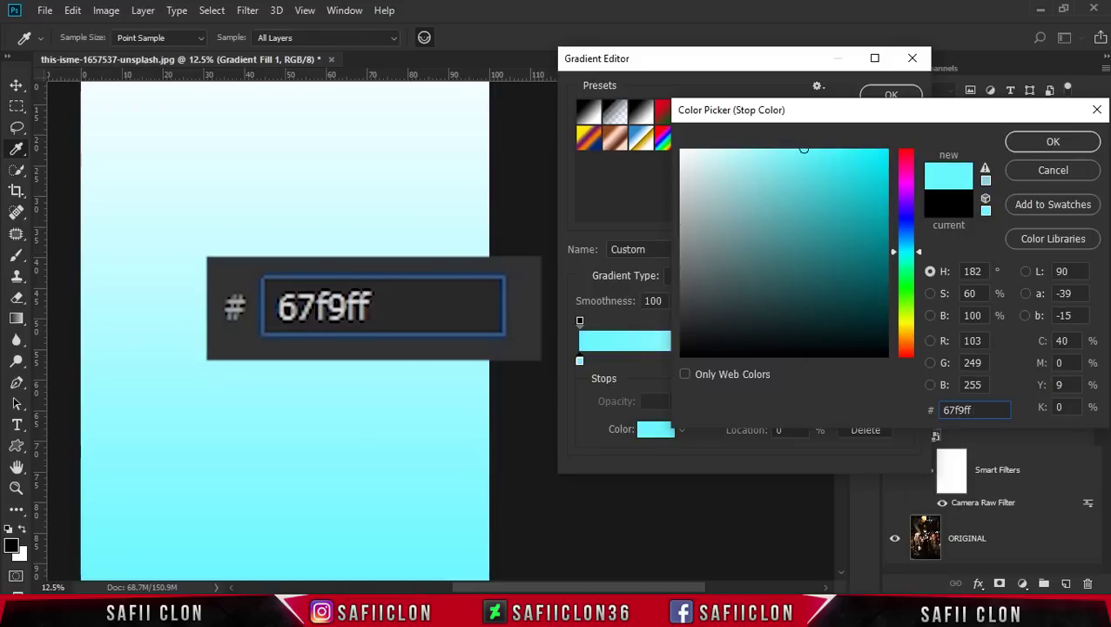
{"action": "left_click_drag", "start_coordinate": [980, 409], "coordinate": [922, 418]}
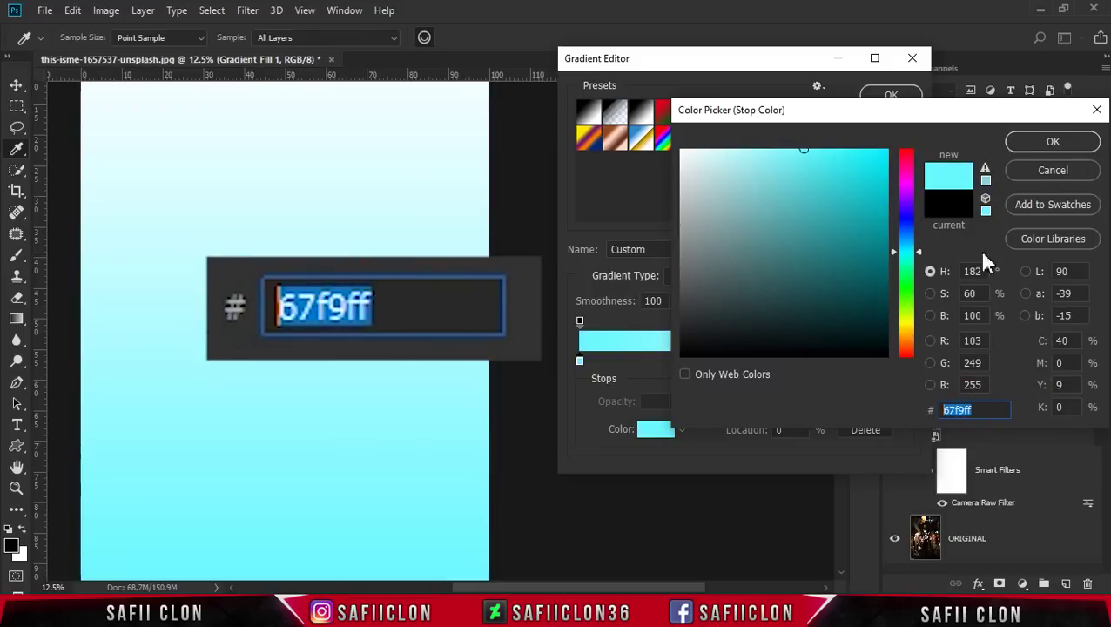
{"action": "left_click", "coordinate": [1052, 143]}
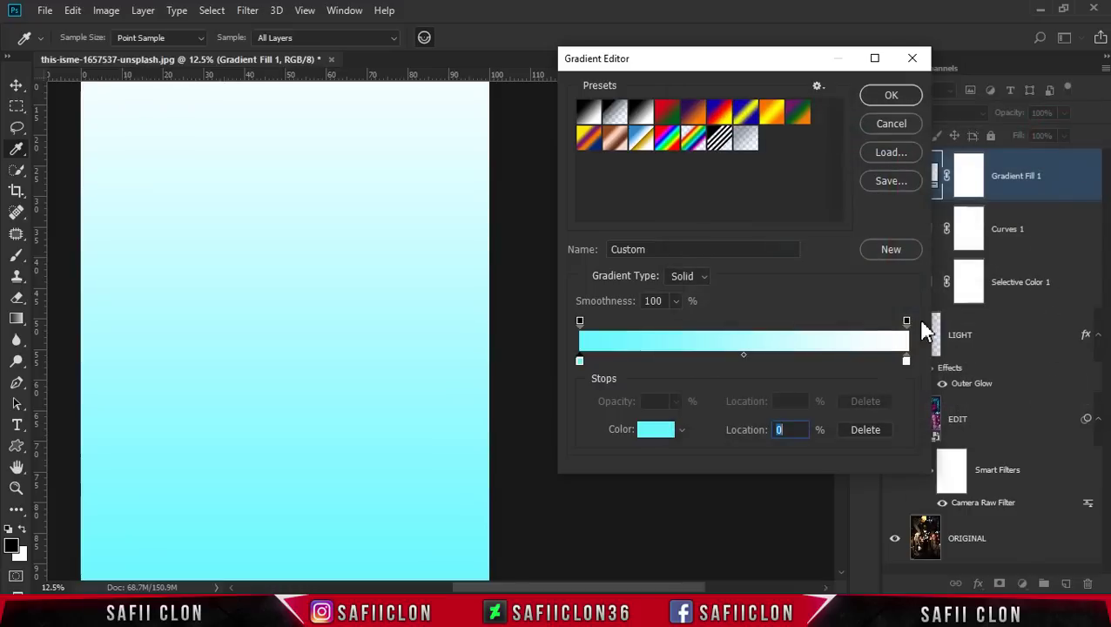
Step: Set the gradient's end color stop to #f0317d and accept the edited gradient
{"action": "left_click", "coordinate": [906, 362]}
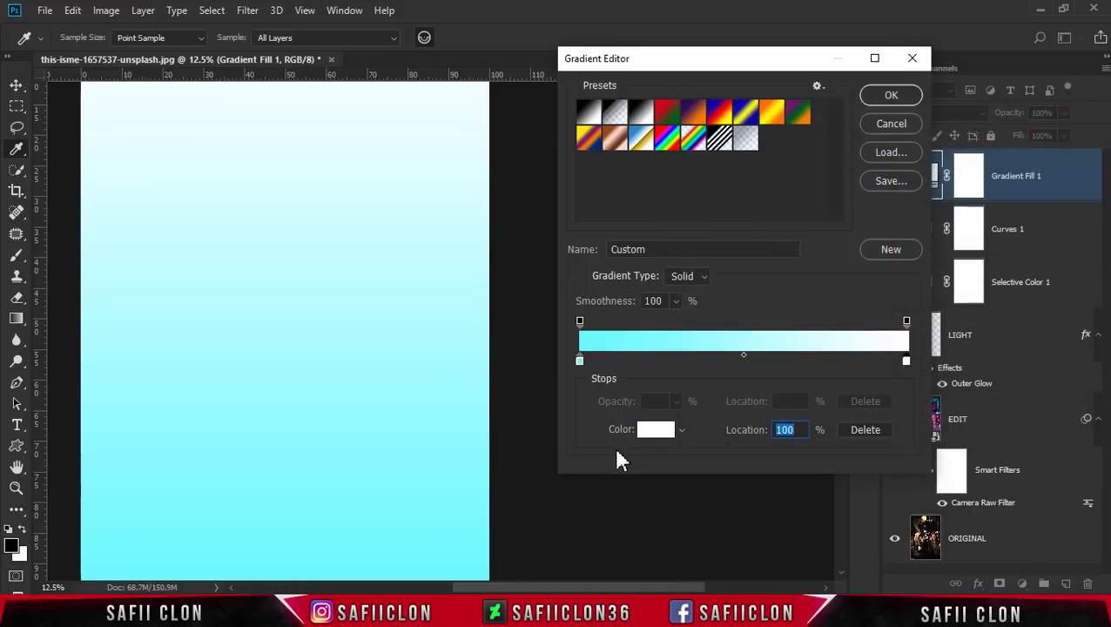
{"action": "left_click", "coordinate": [655, 432]}
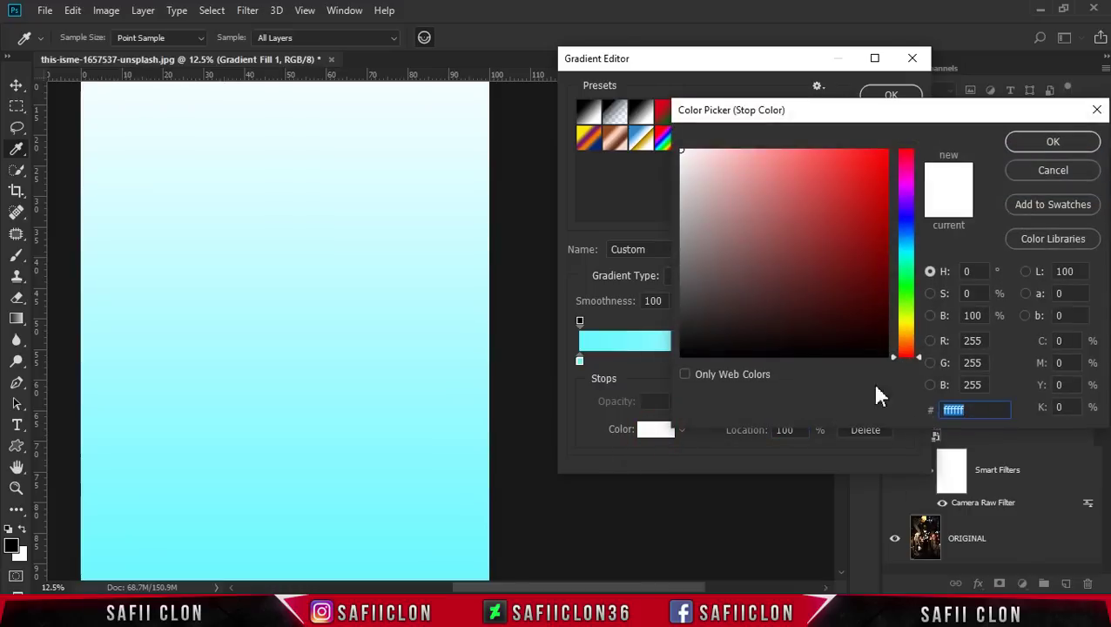
{"action": "double_click", "coordinate": [968, 409]}
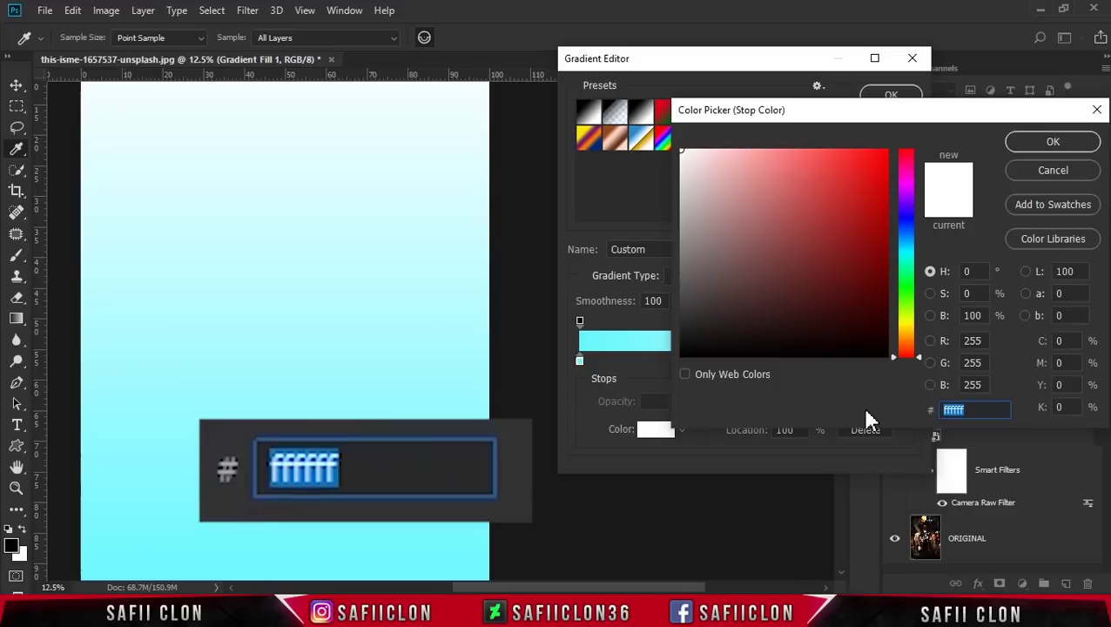
{"action": "type", "text": "f0"}
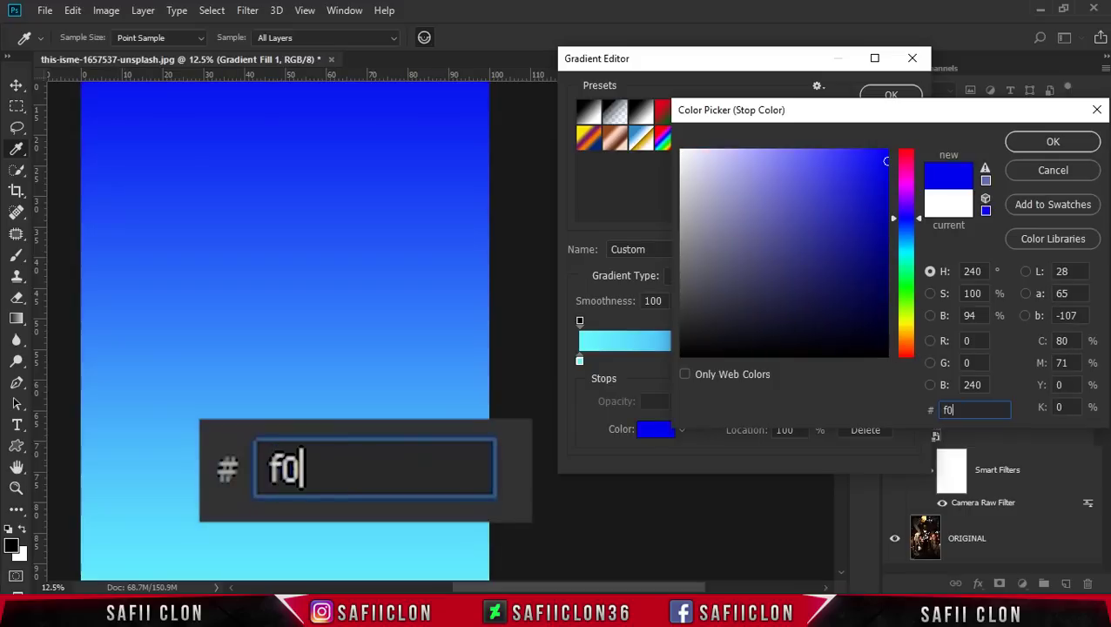
{"action": "type", "text": "31"}
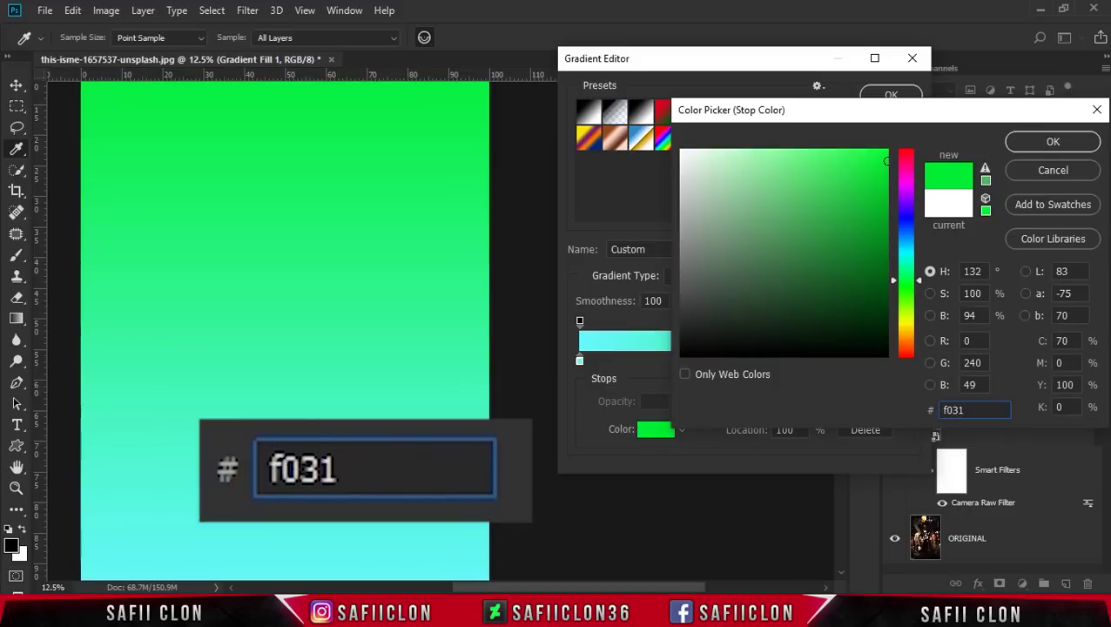
{"action": "type", "text": "7d"}
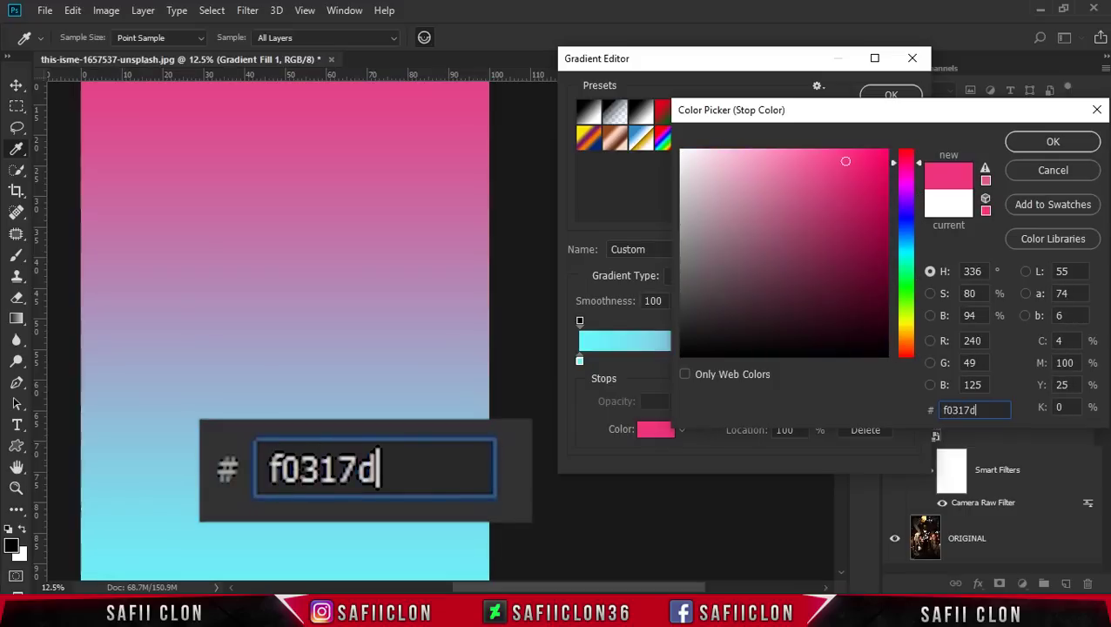
{"action": "left_click_drag", "start_coordinate": [984, 410], "coordinate": [900, 413]}
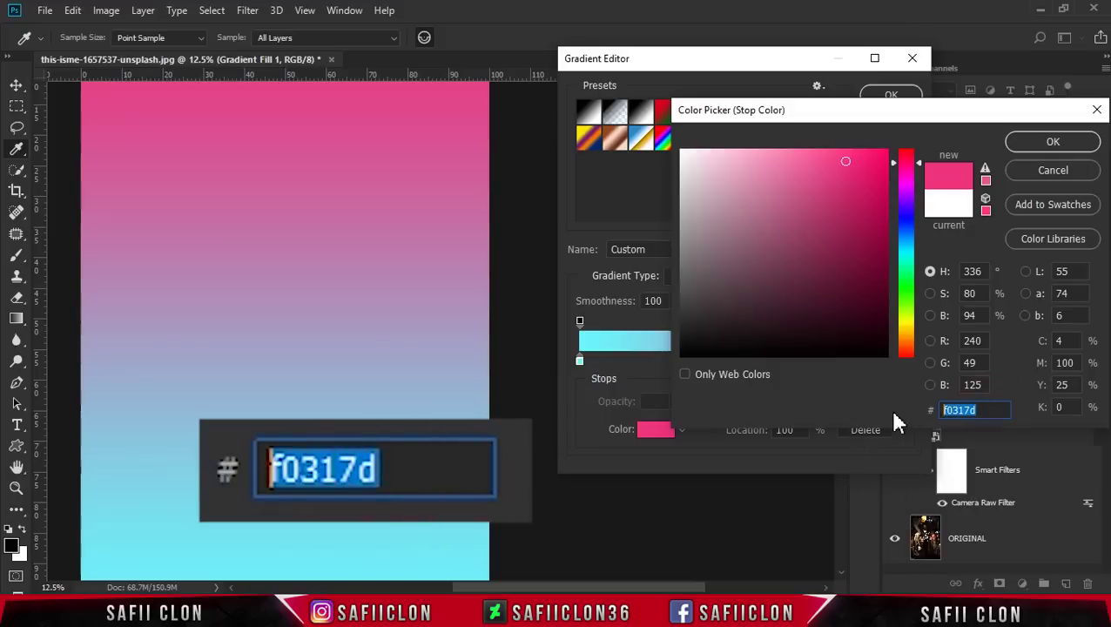
{"action": "left_click", "coordinate": [1051, 144]}
{"action": "left_click", "coordinate": [892, 96]}
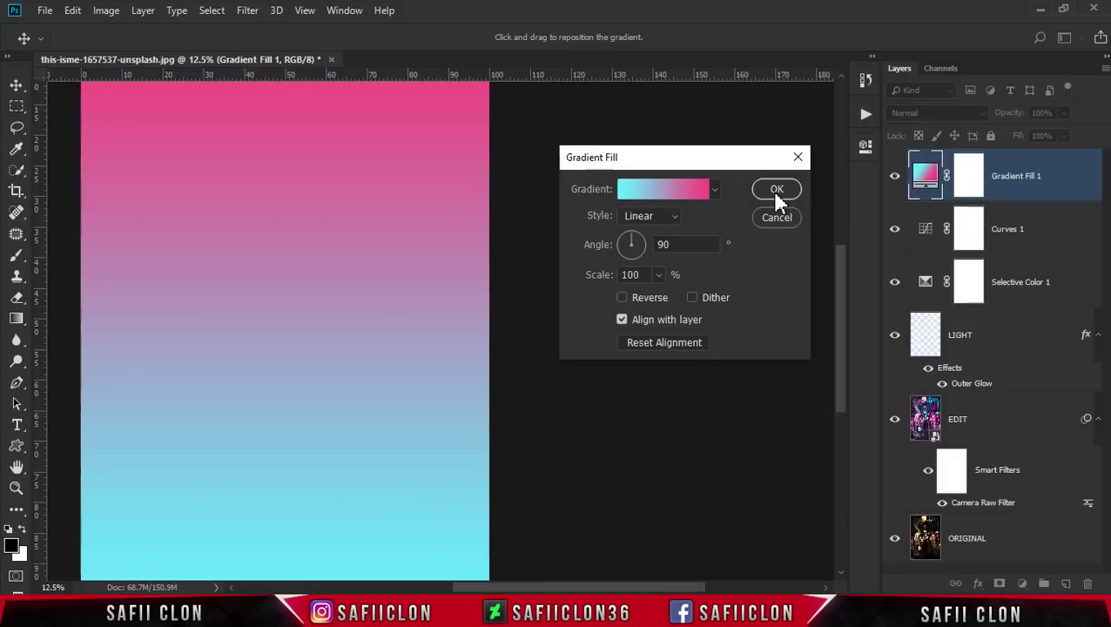
Step: Use the Linear style for the gradient fill and apply it
{"action": "left_click", "coordinate": [668, 216]}
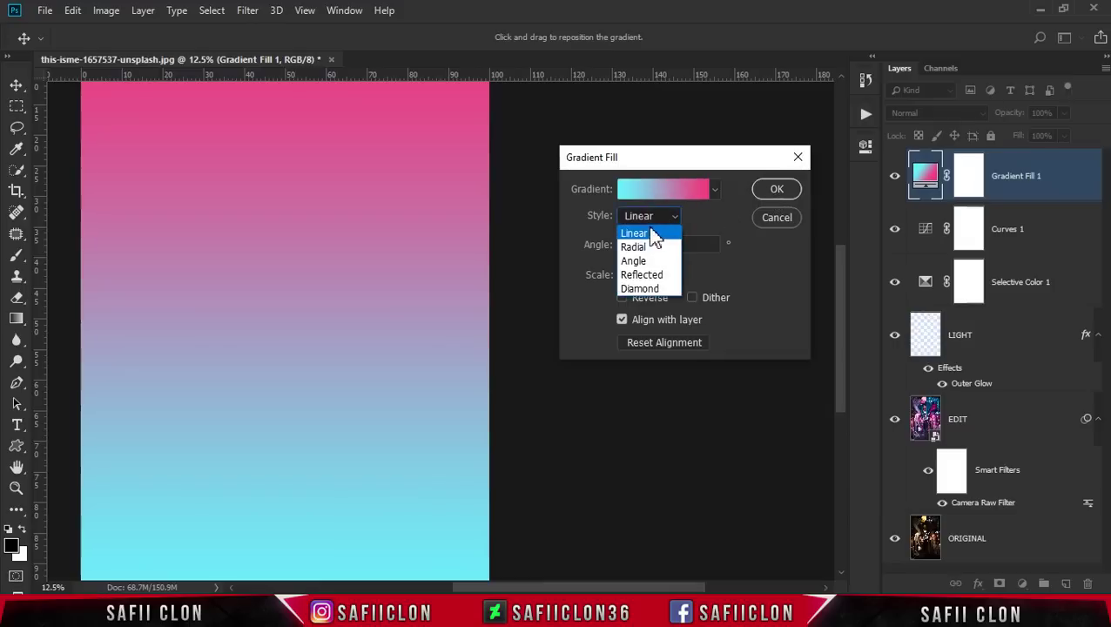
{"action": "left_click", "coordinate": [648, 233]}
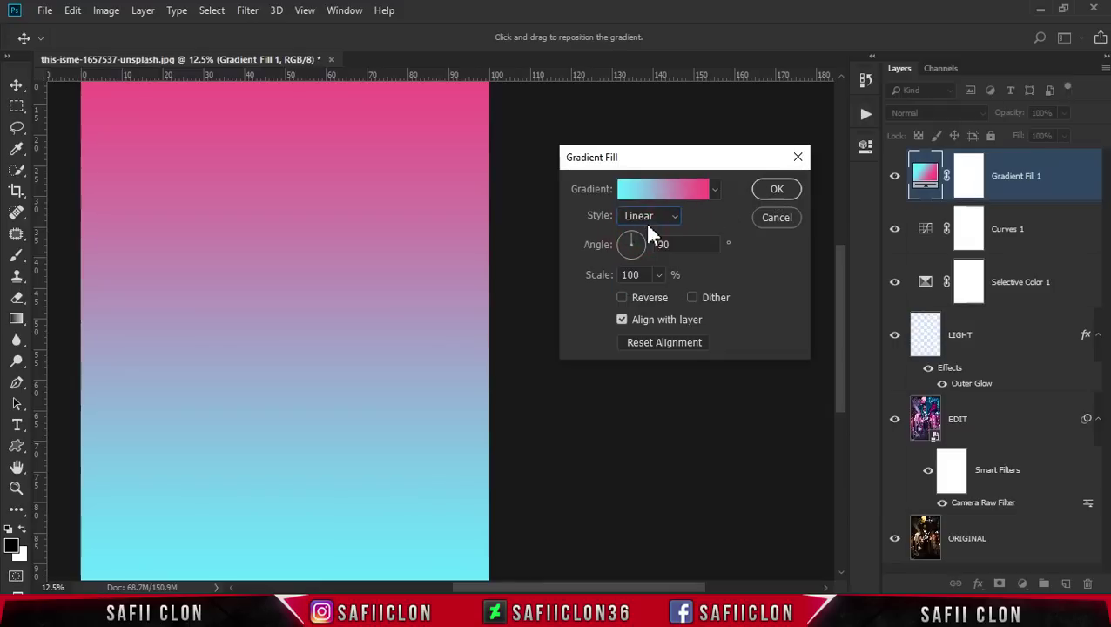
{"action": "left_click", "coordinate": [772, 190]}
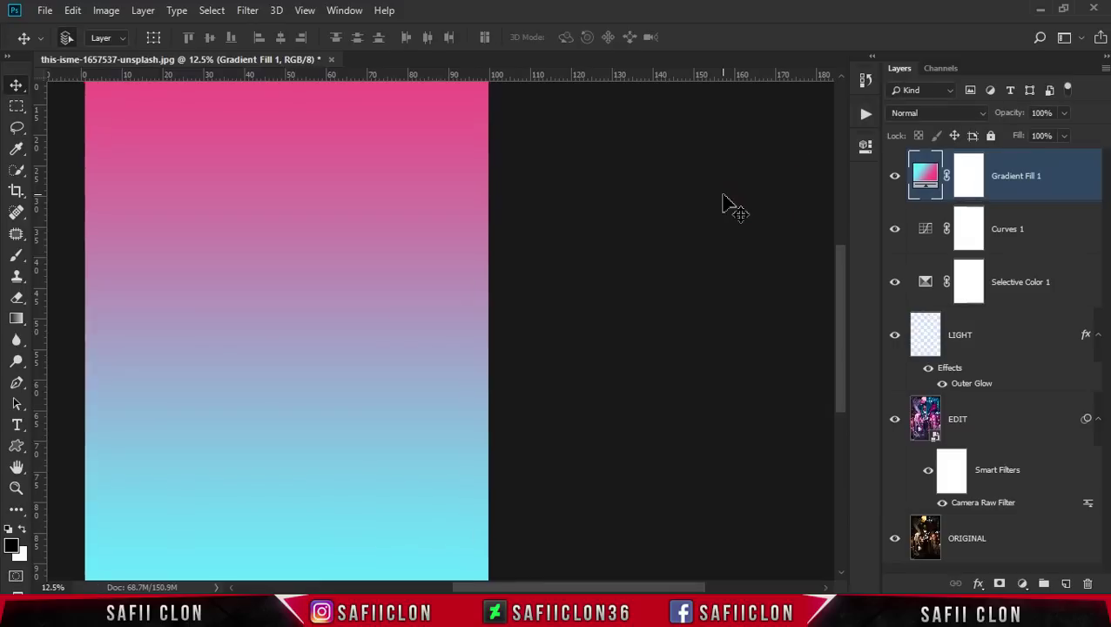
Step: Set the Gradient Fill 1 layer's blend mode to Overlay and its opacity to 33%
{"action": "key", "text": "ctrl+minus"}
{"action": "left_click_drag", "start_coordinate": [589, 586], "coordinate": [538, 593]}
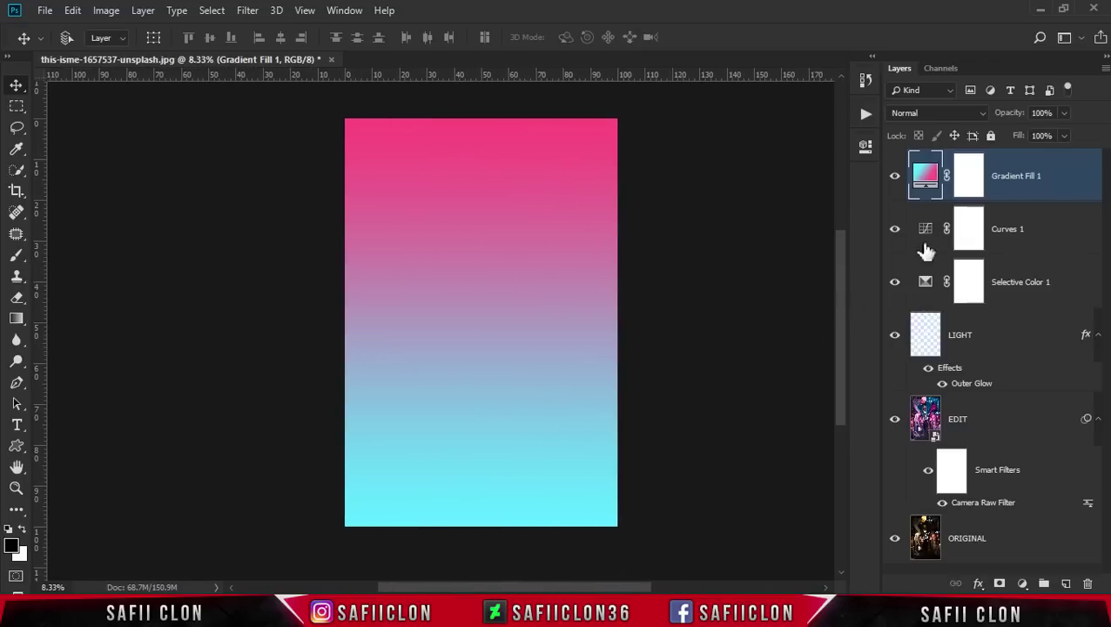
{"action": "left_click", "coordinate": [928, 112]}
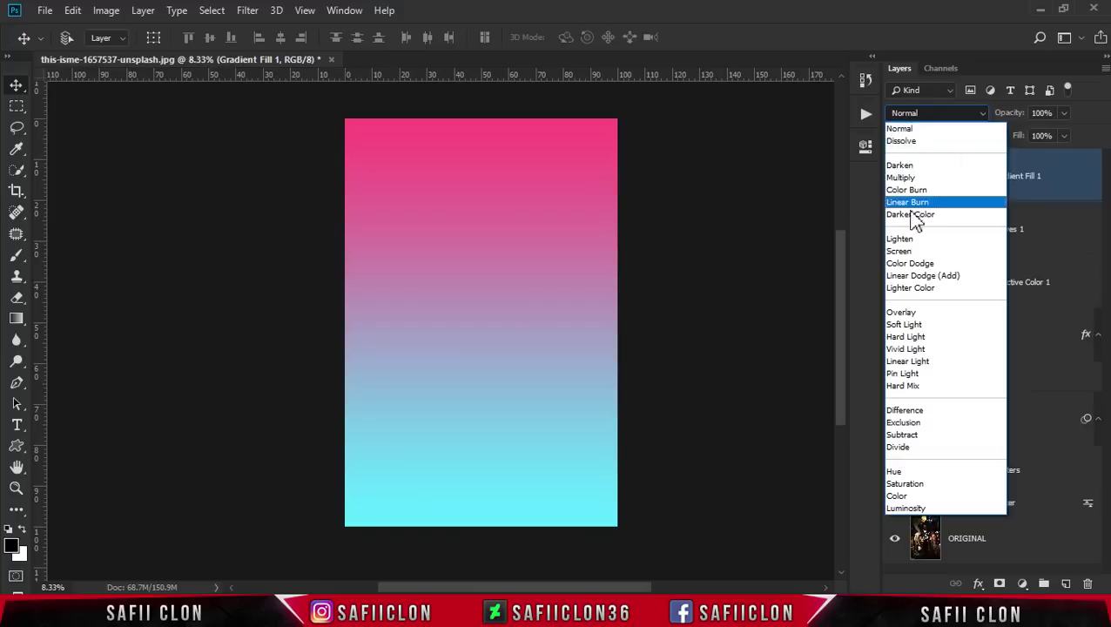
{"action": "left_click", "coordinate": [911, 316]}
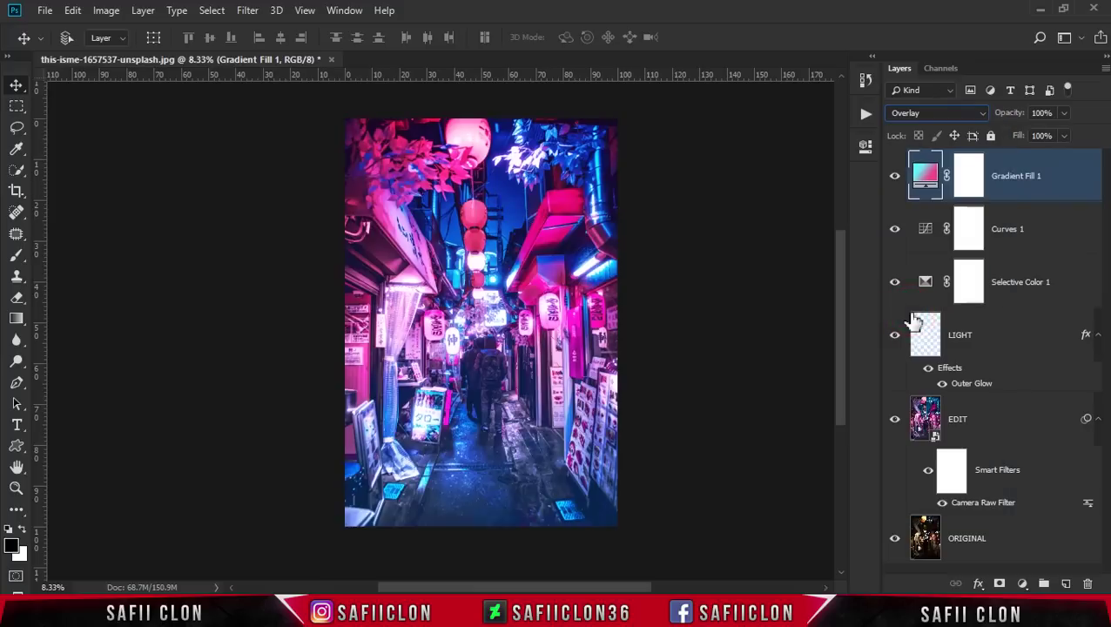
{"action": "left_click", "coordinate": [1063, 113]}
{"action": "left_click_drag", "start_coordinate": [1062, 131], "coordinate": [1037, 133]}
{"action": "left_click_drag", "start_coordinate": [1025, 132], "coordinate": [1019, 132]}
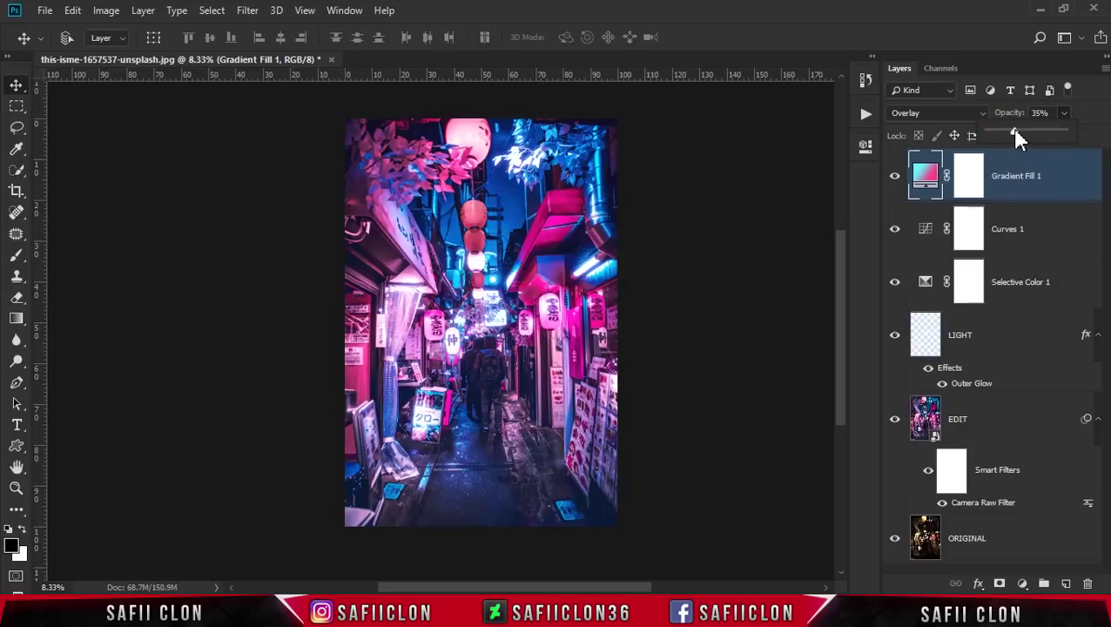
{"action": "left_click", "coordinate": [1064, 167]}
Step: Toggle the Gradient Fill 1 layer's visibility to compare the image with and without the color overlay
{"action": "left_click", "coordinate": [894, 178]}
{"action": "left_click", "coordinate": [894, 178]}
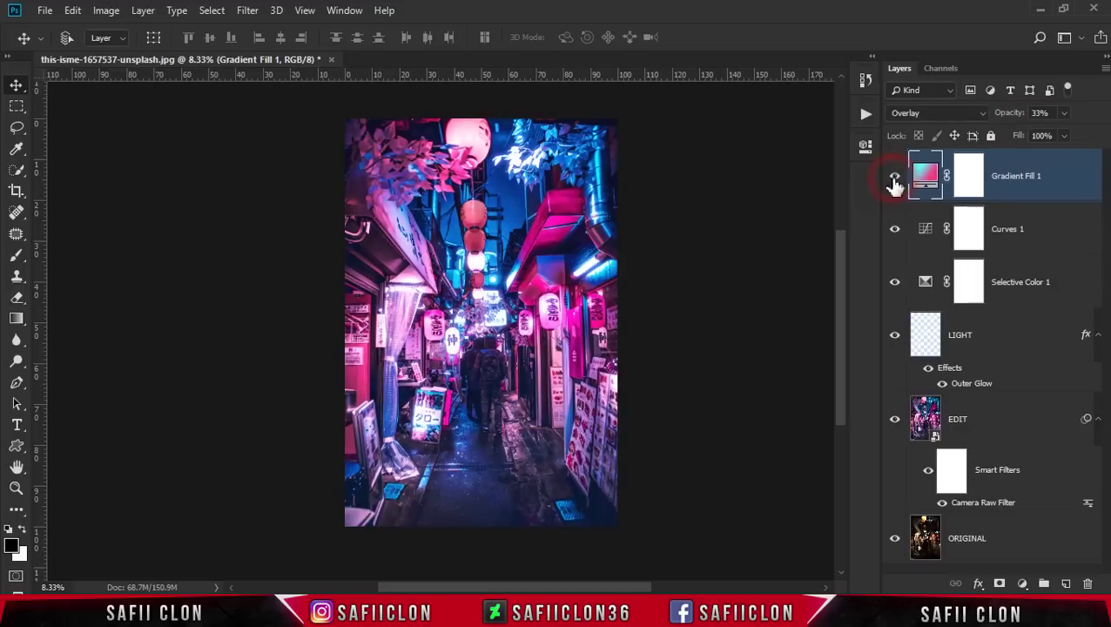
{"action": "left_click", "coordinate": [895, 179]}
{"action": "left_click", "coordinate": [895, 179]}
Step: Add an Exposure adjustment layer above Gradient Fill 1 and set its exposure to +0.40
{"action": "left_click", "coordinate": [1021, 584]}
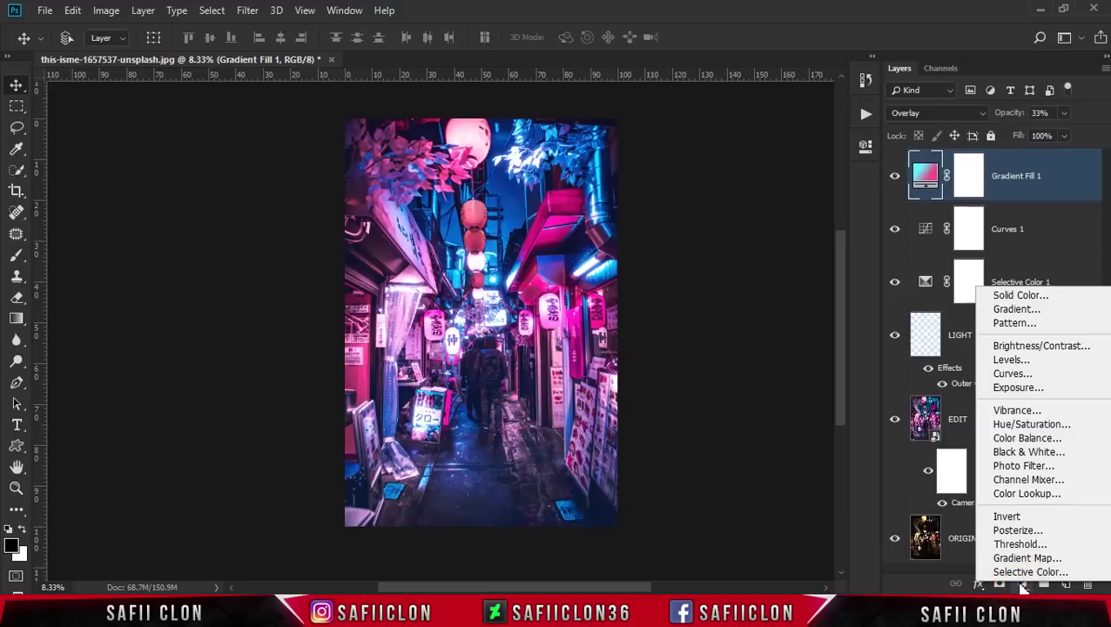
{"action": "left_click", "coordinate": [1014, 388]}
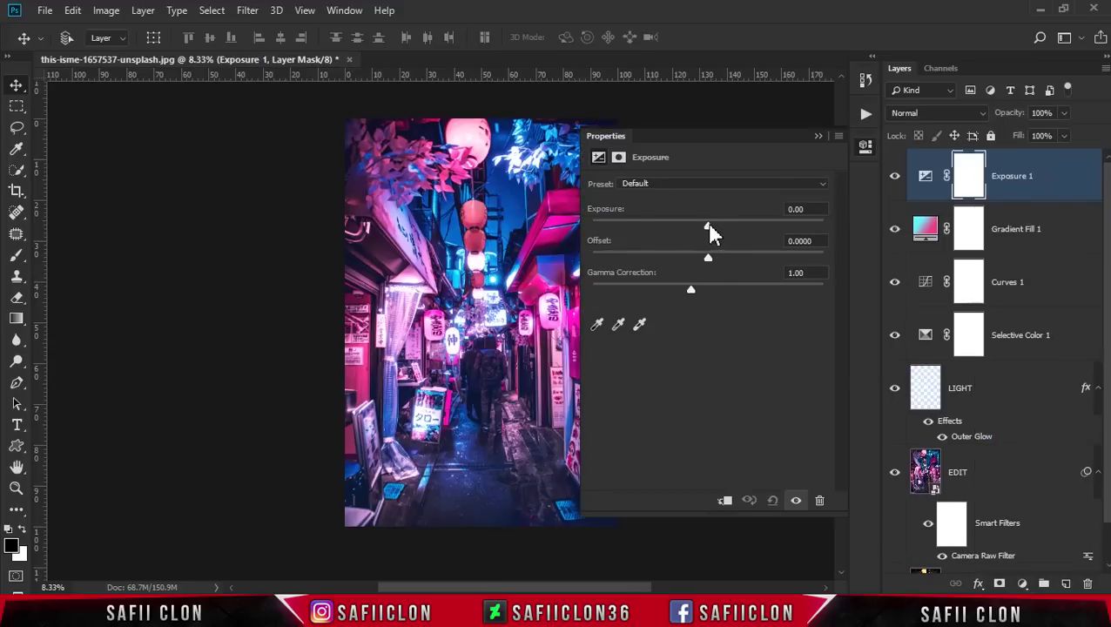
{"action": "left_click_drag", "start_coordinate": [711, 226], "coordinate": [714, 226]}
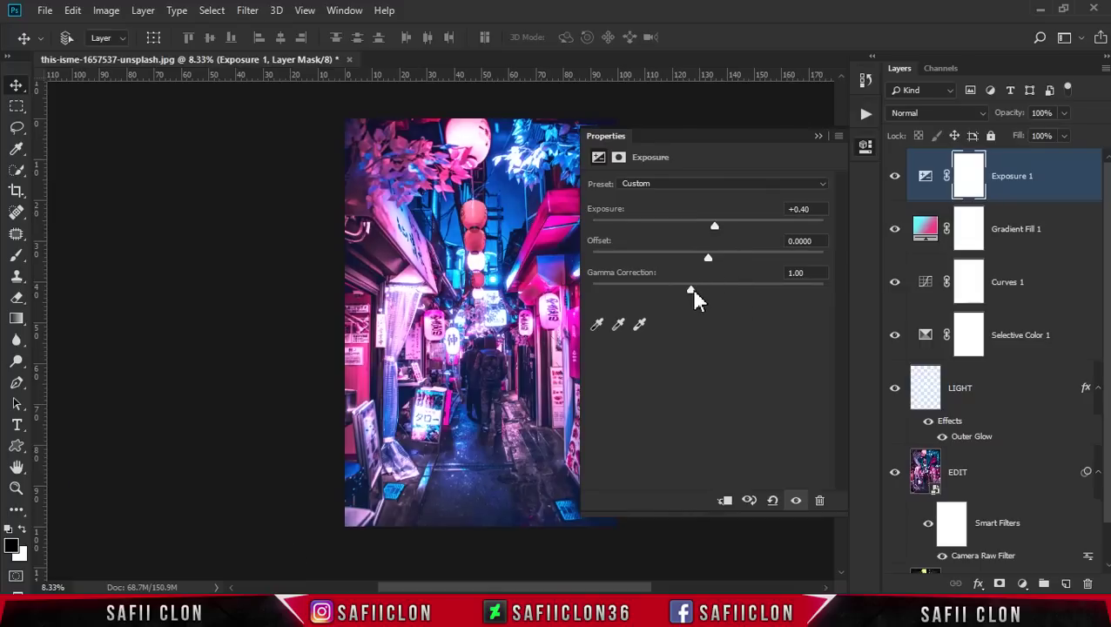
Step: Raise the Exposure adjustment's gamma correction slightly and close its settings
{"action": "left_click", "coordinate": [693, 291]}
{"action": "left_click_drag", "start_coordinate": [696, 292], "coordinate": [686, 291]}
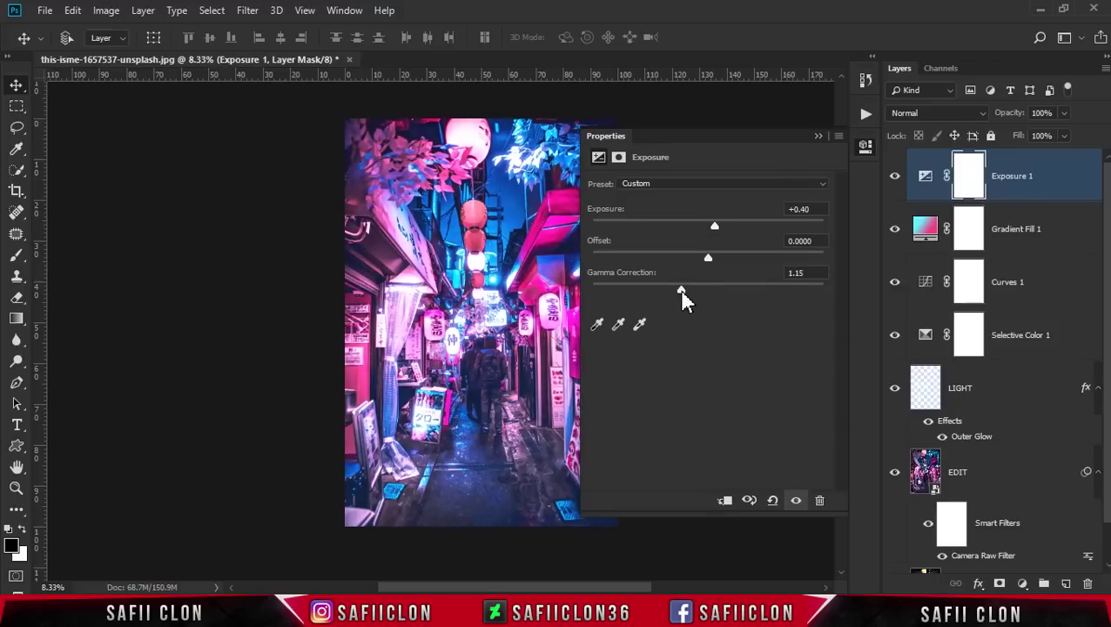
{"action": "left_click_drag", "start_coordinate": [678, 292], "coordinate": [676, 291]}
{"action": "left_click", "coordinate": [818, 140]}
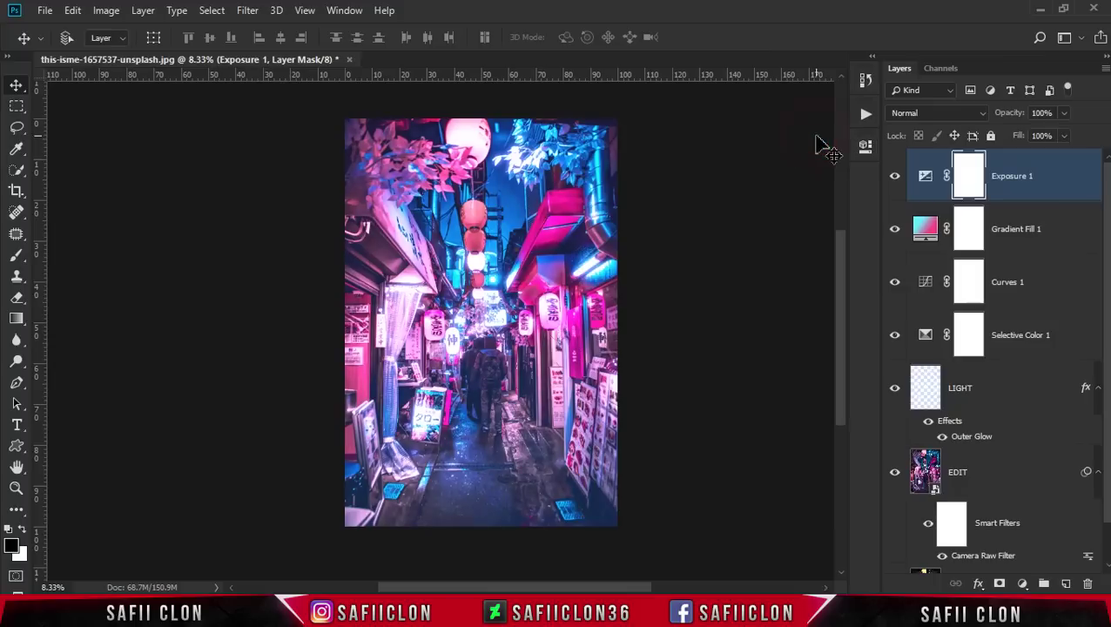
Step: Select the LIGHT layer and toggle its visibility to compare the glow's effect on the image
{"action": "left_click", "coordinate": [998, 400]}
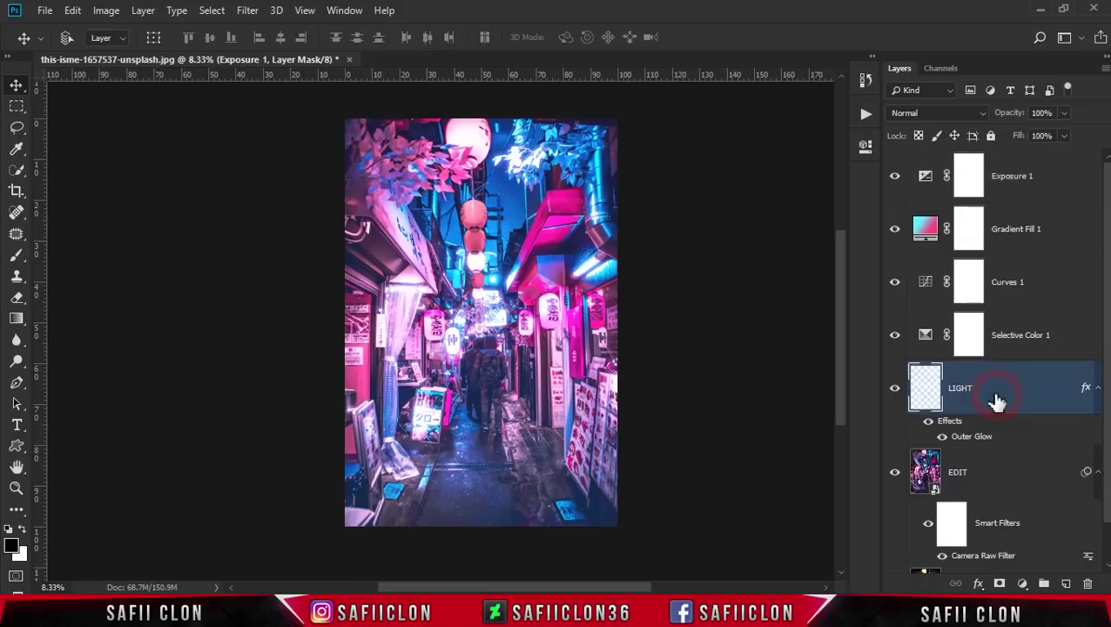
{"action": "left_click", "coordinate": [892, 393]}
{"action": "left_click", "coordinate": [893, 395]}
Step: Lower the LIGHT layer's opacity slightly
{"action": "left_click", "coordinate": [1005, 393]}
{"action": "left_click", "coordinate": [1063, 114]}
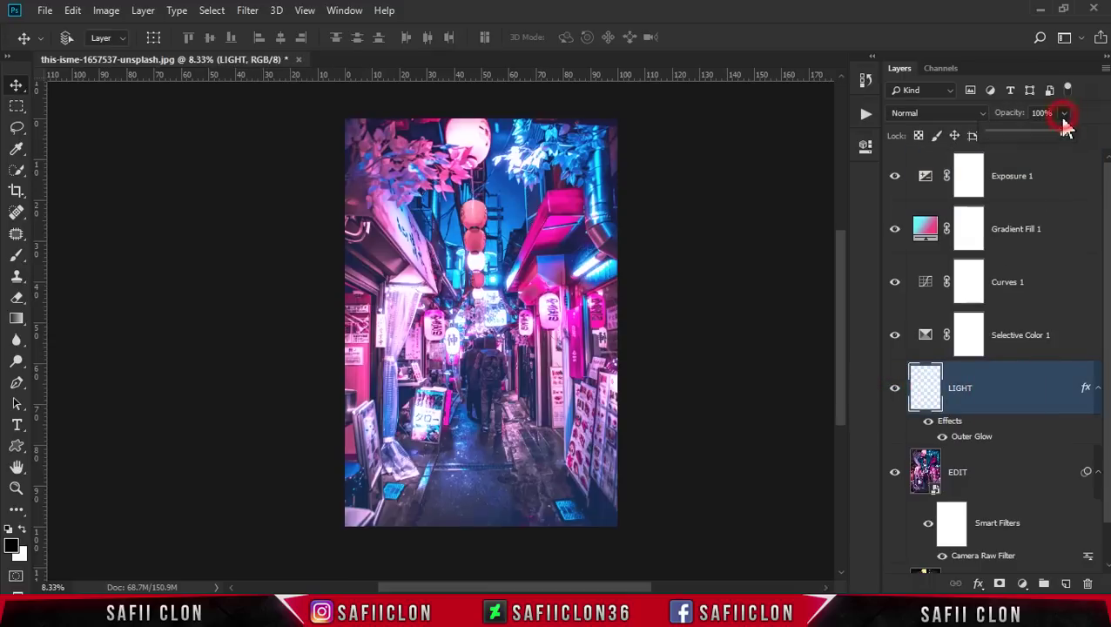
{"action": "left_click_drag", "start_coordinate": [1068, 141], "coordinate": [1052, 132]}
{"action": "left_click", "coordinate": [1079, 118]}
Step: Lower the Exposure 1 layer's opacity to 67%
{"action": "left_click", "coordinate": [1057, 181]}
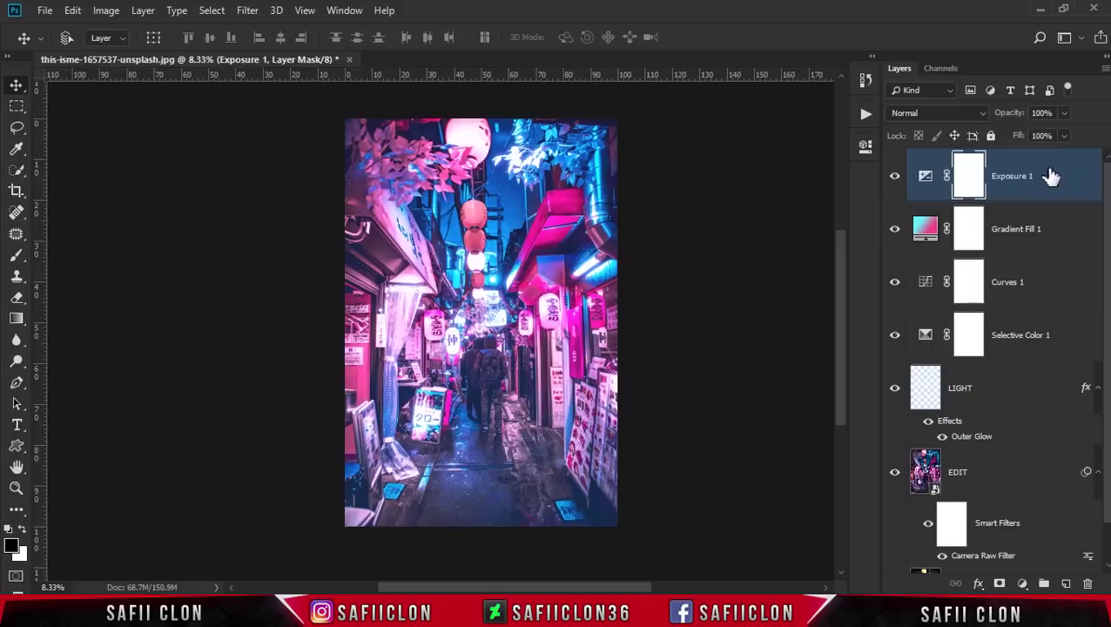
{"action": "left_click", "coordinate": [1046, 177]}
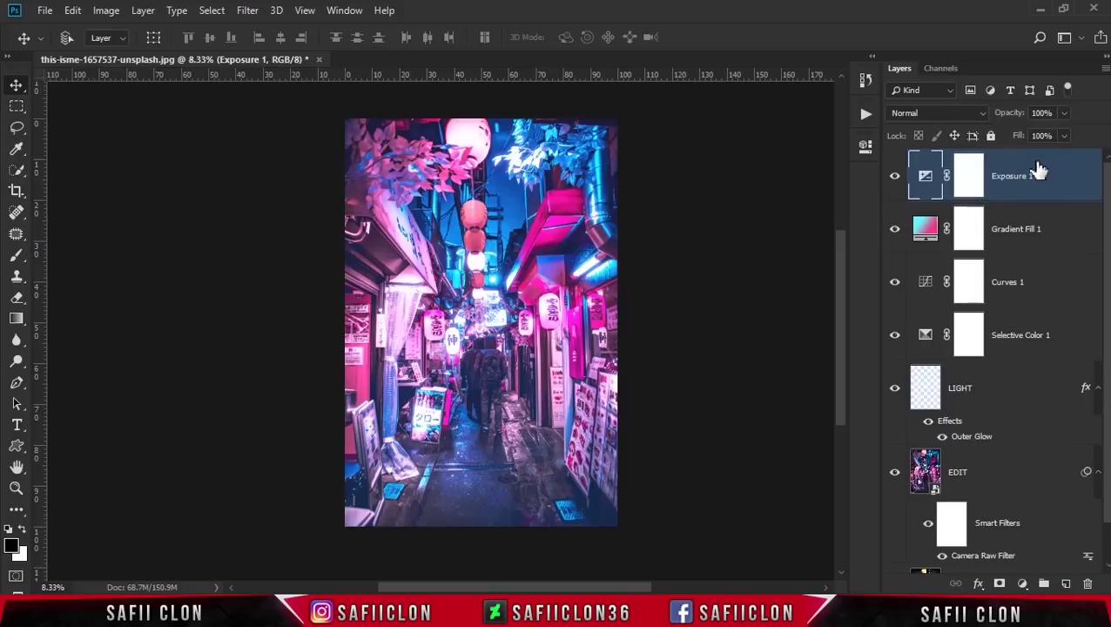
{"action": "left_click", "coordinate": [1064, 113]}
{"action": "left_click_drag", "start_coordinate": [1064, 131], "coordinate": [1042, 133]}
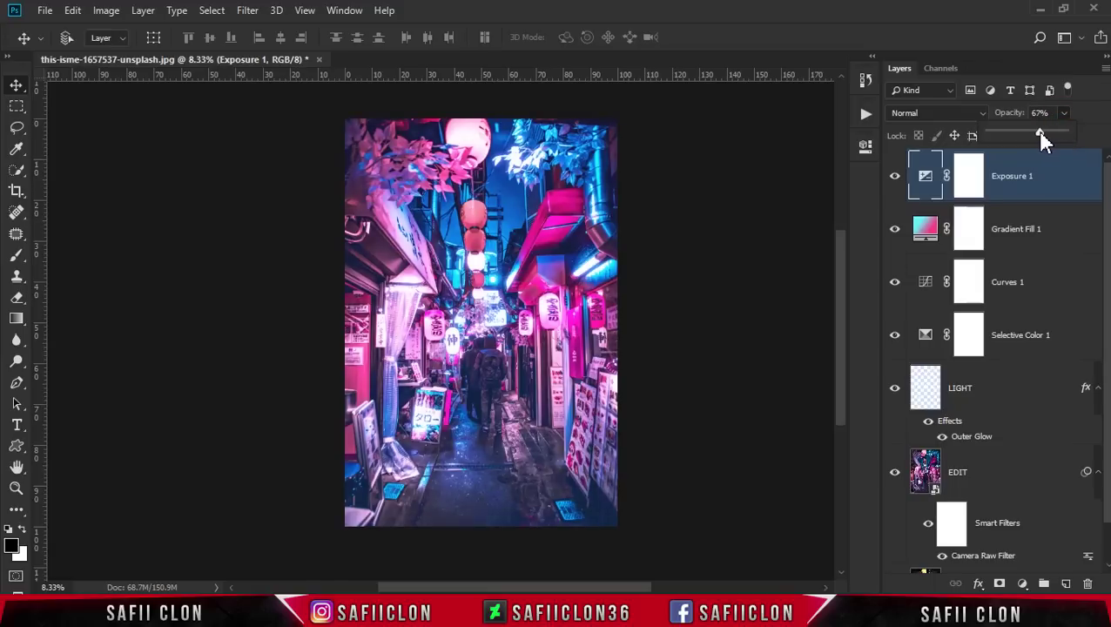
Step: Toggle the Exposure 1 layer's visibility to compare the image with and without the adjustment
{"action": "left_click", "coordinate": [1055, 178]}
{"action": "left_click", "coordinate": [894, 180]}
{"action": "left_click", "coordinate": [894, 181]}
{"action": "left_click", "coordinate": [893, 181]}
{"action": "left_click", "coordinate": [894, 179]}
Step: Stamp all visible layers into a new top layer and name it CAMERA RAW
{"action": "key", "text": "ctrl+shift+alt+e"}
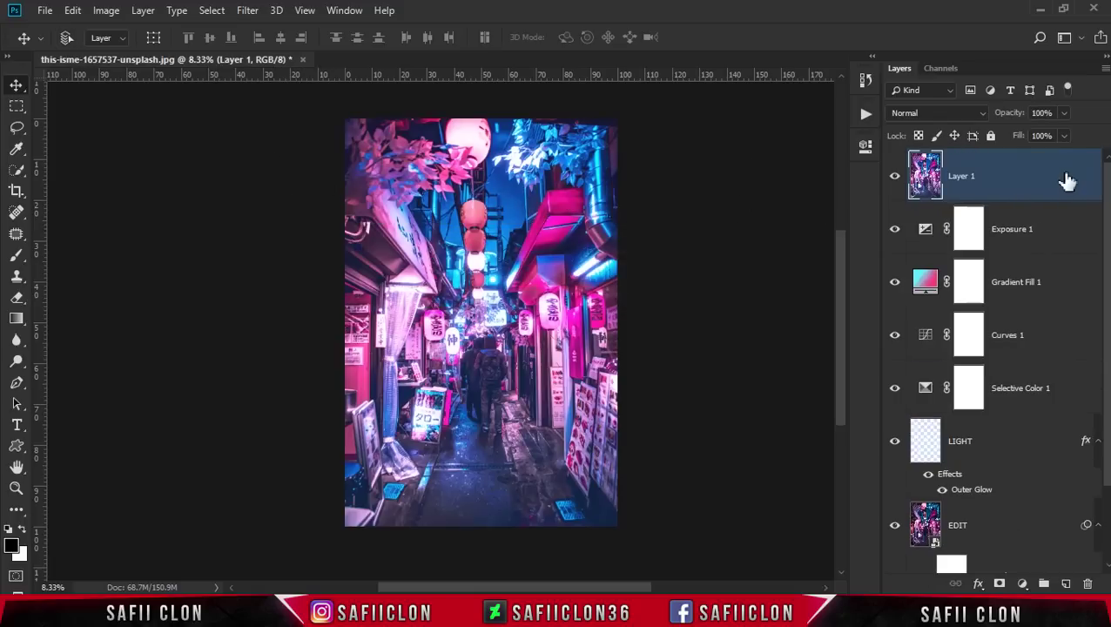
{"action": "double_click", "coordinate": [973, 179]}
{"action": "type", "text": "CAMERA RAW"}
{"action": "key", "text": "Return"}
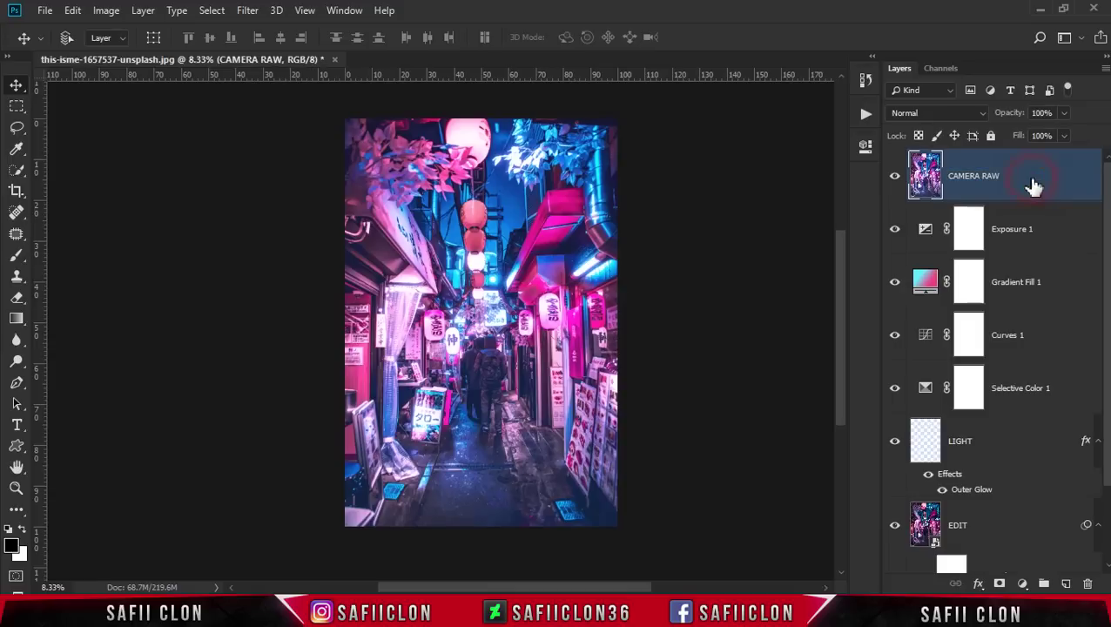
Step: Convert the CAMERA RAW layer to a smart object and open the Camera Raw Filter for it
{"action": "right_click", "coordinate": [1036, 174]}
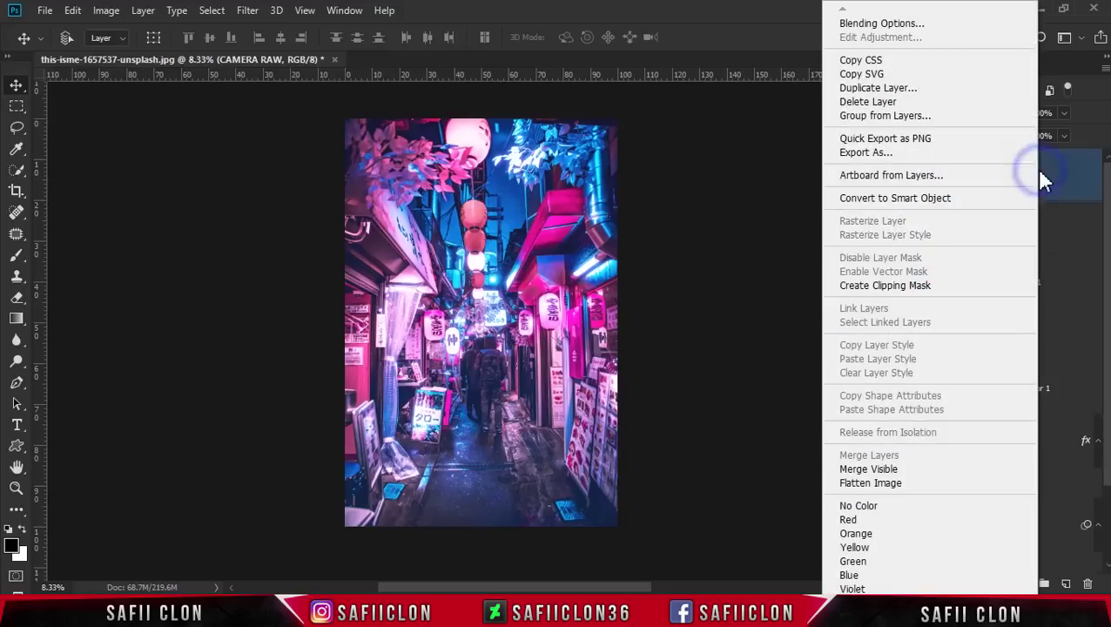
{"action": "left_click", "coordinate": [914, 202]}
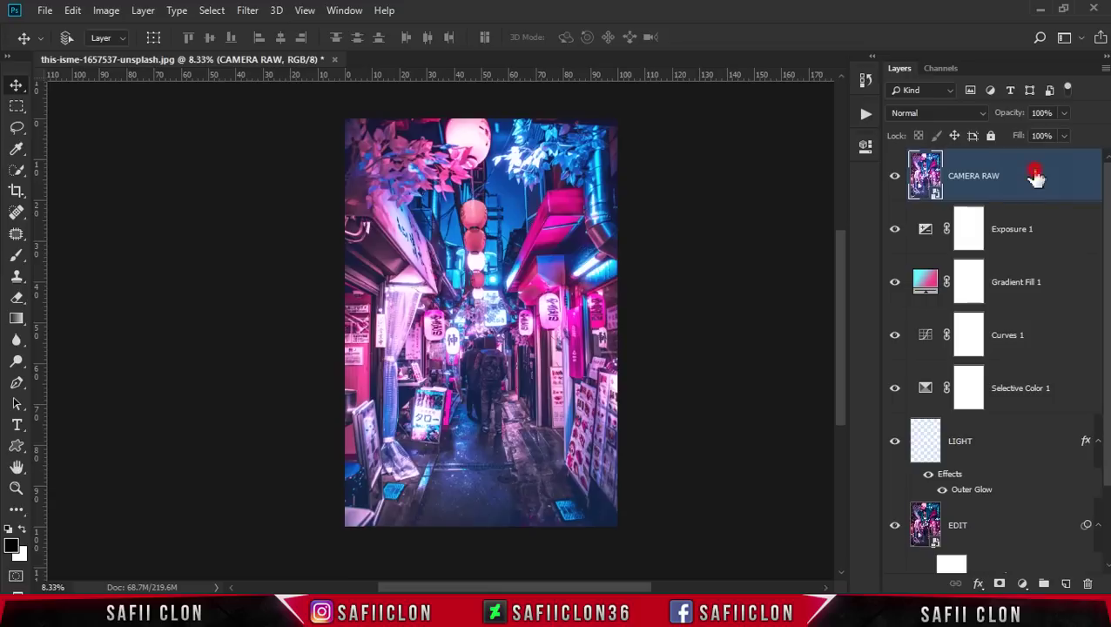
{"action": "left_click", "coordinate": [247, 14]}
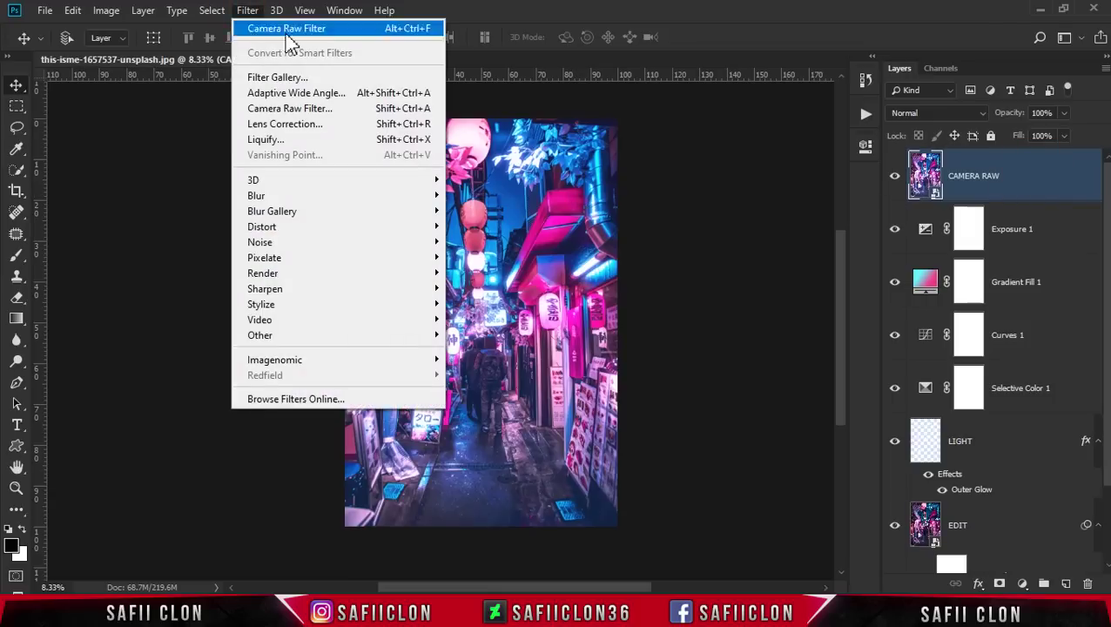
{"action": "left_click", "coordinate": [300, 109]}
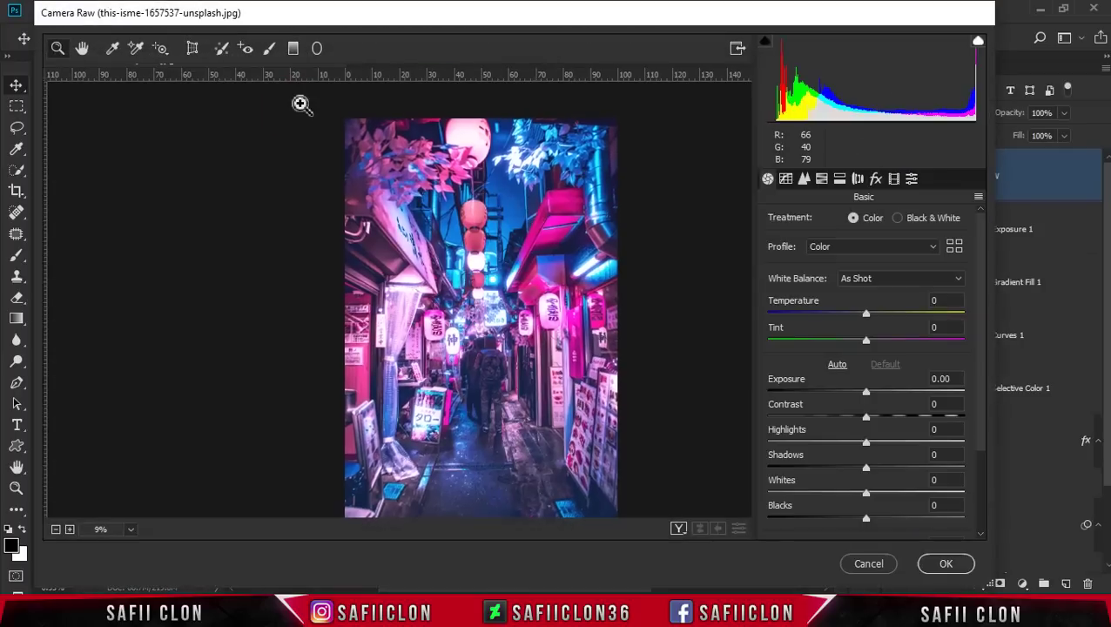
Step: Set the Camera Raw Filter's Contrast to +14, Shadows to +50 and Whites to +22
{"action": "left_click_drag", "start_coordinate": [982, 235], "coordinate": [982, 305]}
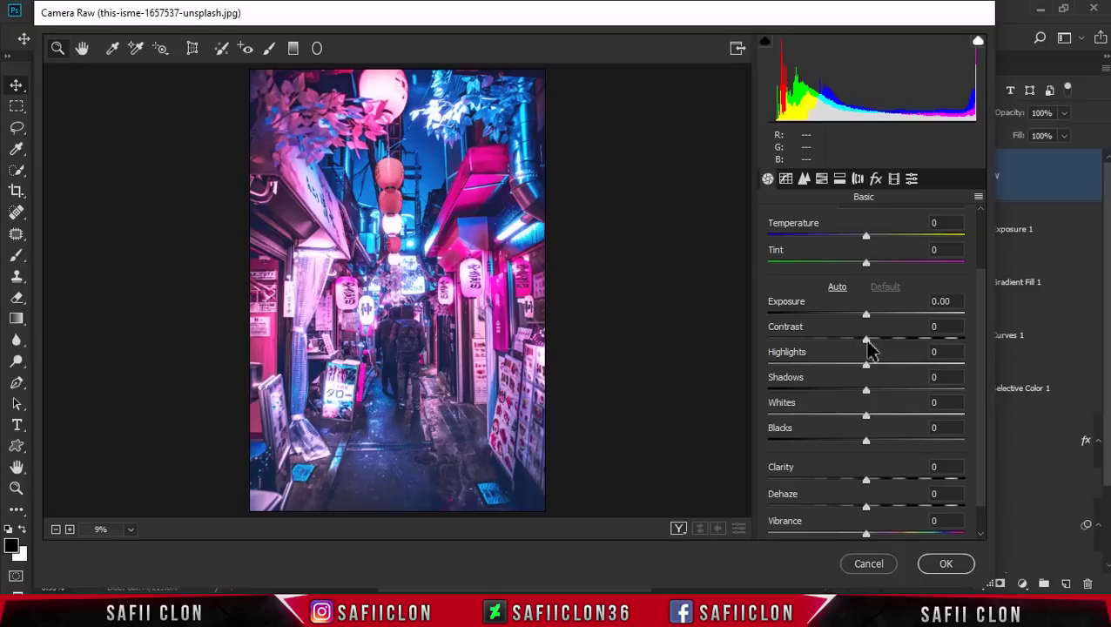
{"action": "left_click_drag", "start_coordinate": [867, 342], "coordinate": [881, 344]}
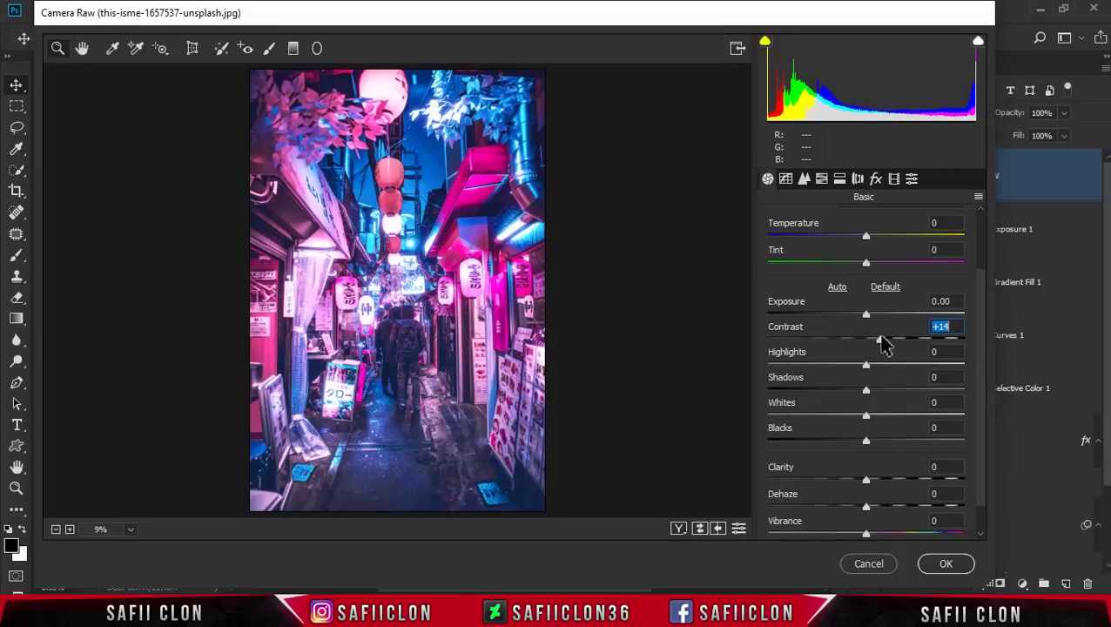
{"action": "left_click", "coordinate": [866, 390]}
{"action": "left_click_drag", "start_coordinate": [868, 391], "coordinate": [910, 396]}
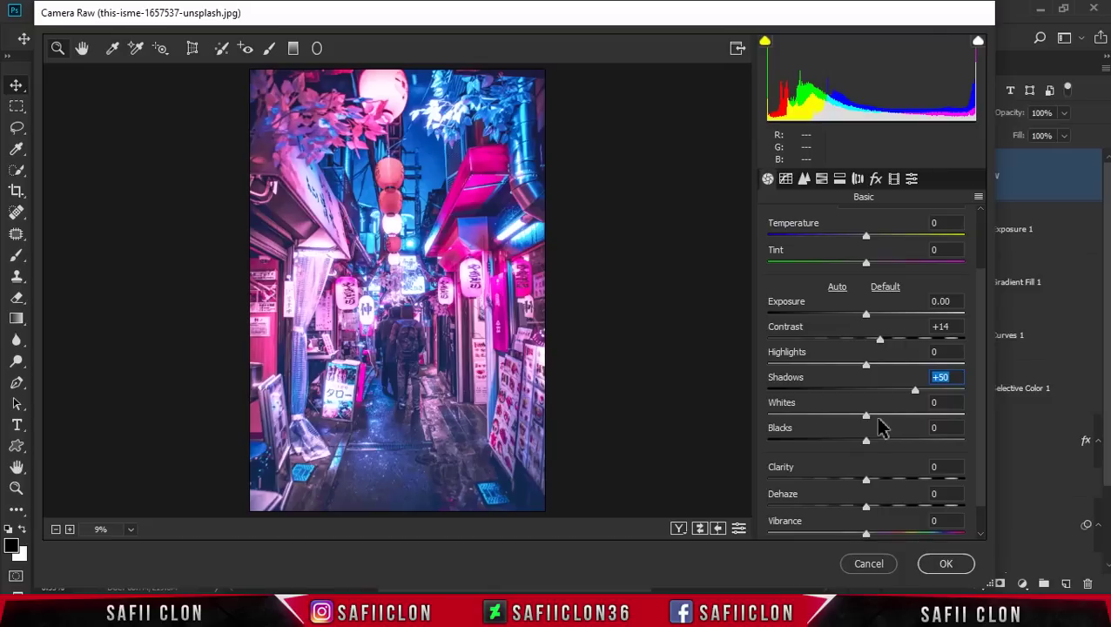
{"action": "left_click_drag", "start_coordinate": [866, 422], "coordinate": [890, 420]}
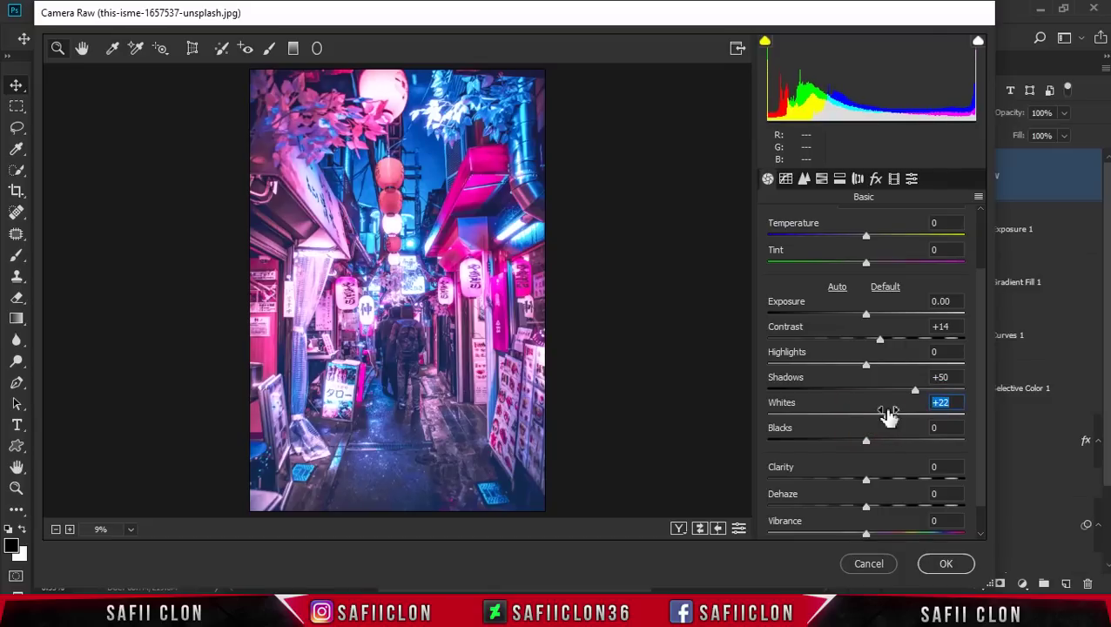
Step: Set the Camera Raw Filter's Clarity to +43, Dehaze to +10 and Vibrance to +28
{"action": "left_click", "coordinate": [869, 481]}
{"action": "left_click_drag", "start_coordinate": [869, 480], "coordinate": [907, 477]}
{"action": "left_click_drag", "start_coordinate": [983, 438], "coordinate": [977, 478]}
{"action": "left_click_drag", "start_coordinate": [907, 448], "coordinate": [909, 446]}
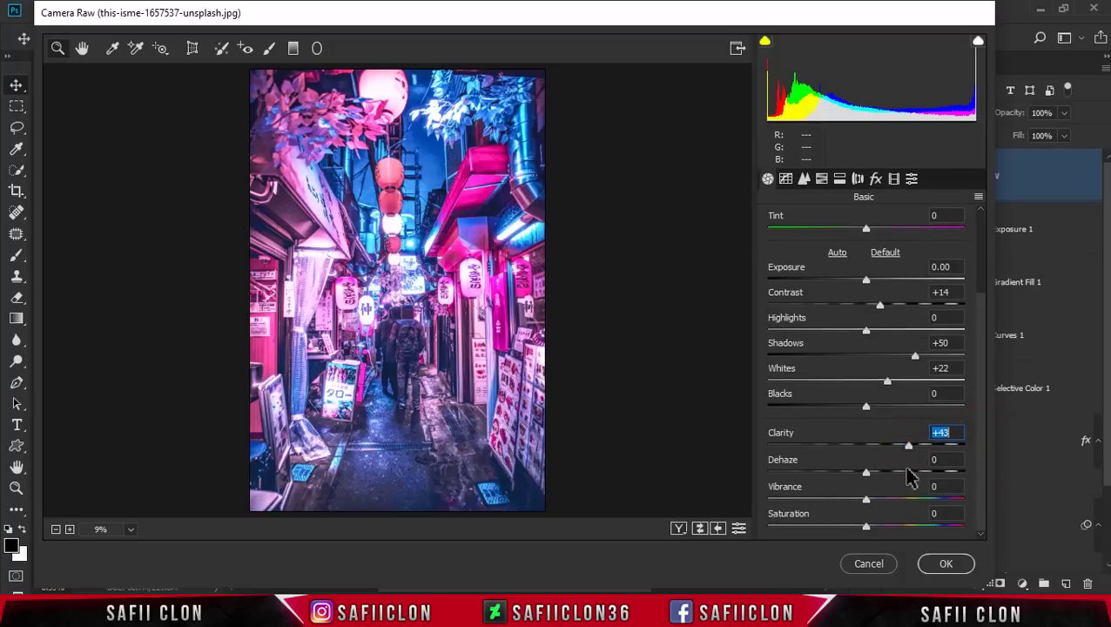
{"action": "left_click_drag", "start_coordinate": [866, 472], "coordinate": [877, 474]}
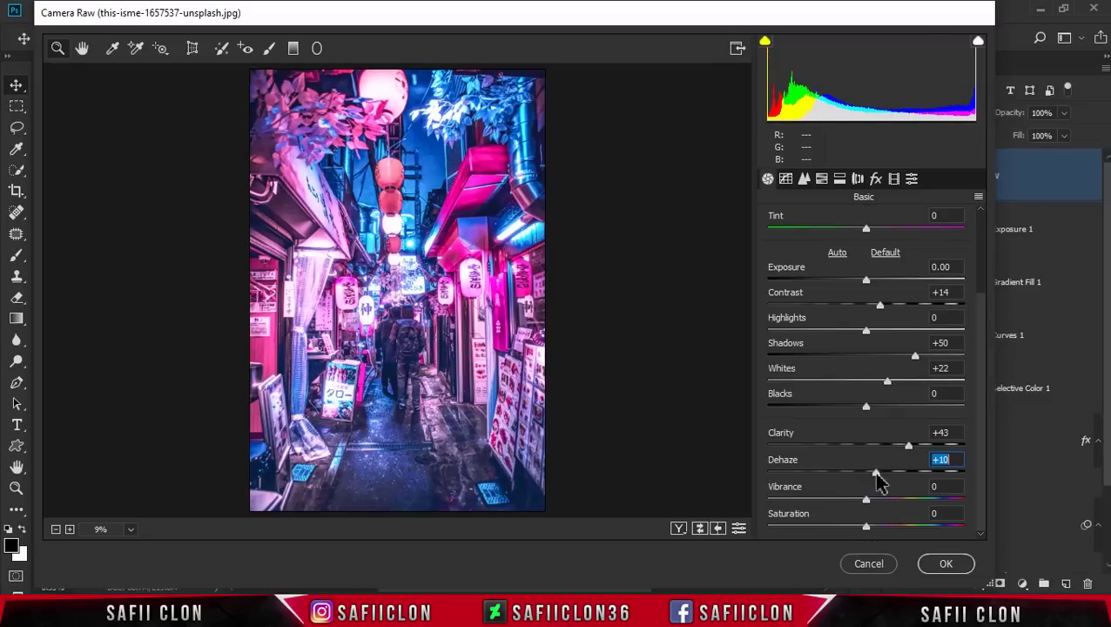
{"action": "left_click_drag", "start_coordinate": [866, 499], "coordinate": [898, 505]}
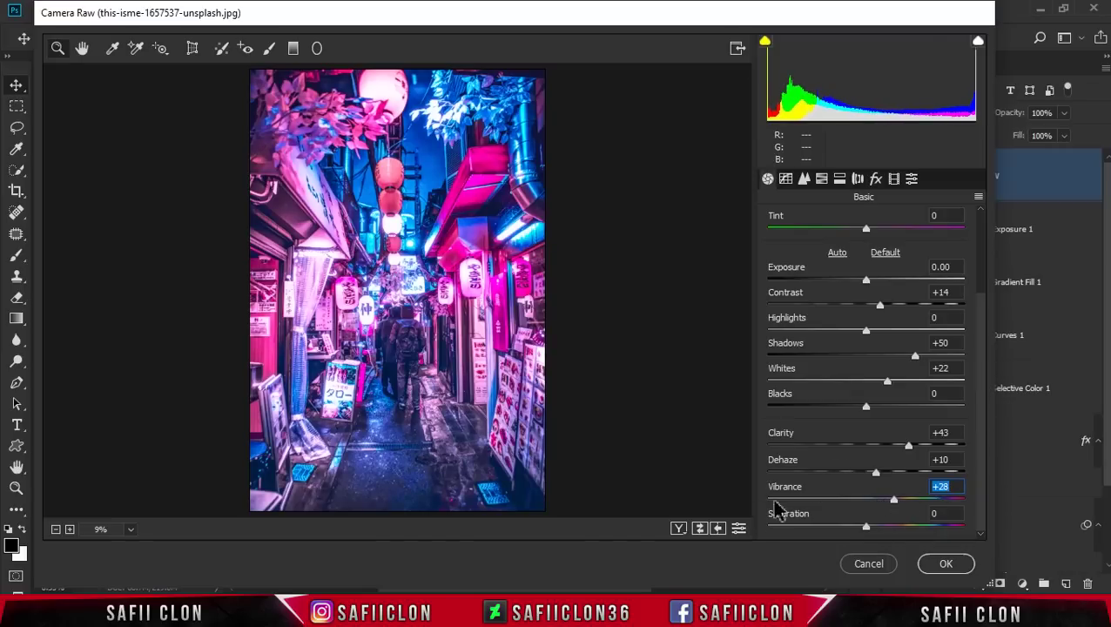
Step: Cycle through the before/after preview views and apply the Camera Raw Filter to the CAMERA RAW layer
{"action": "left_click", "coordinate": [679, 528]}
{"action": "left_click", "coordinate": [679, 529]}
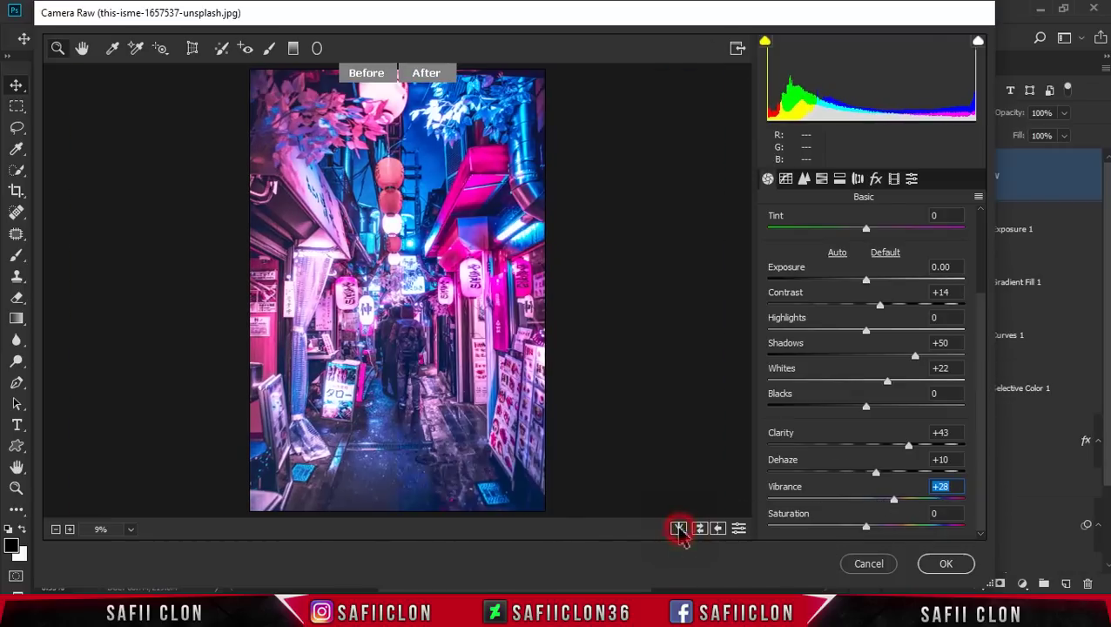
{"action": "left_click", "coordinate": [679, 529]}
{"action": "left_click", "coordinate": [679, 528]}
{"action": "left_click", "coordinate": [679, 528]}
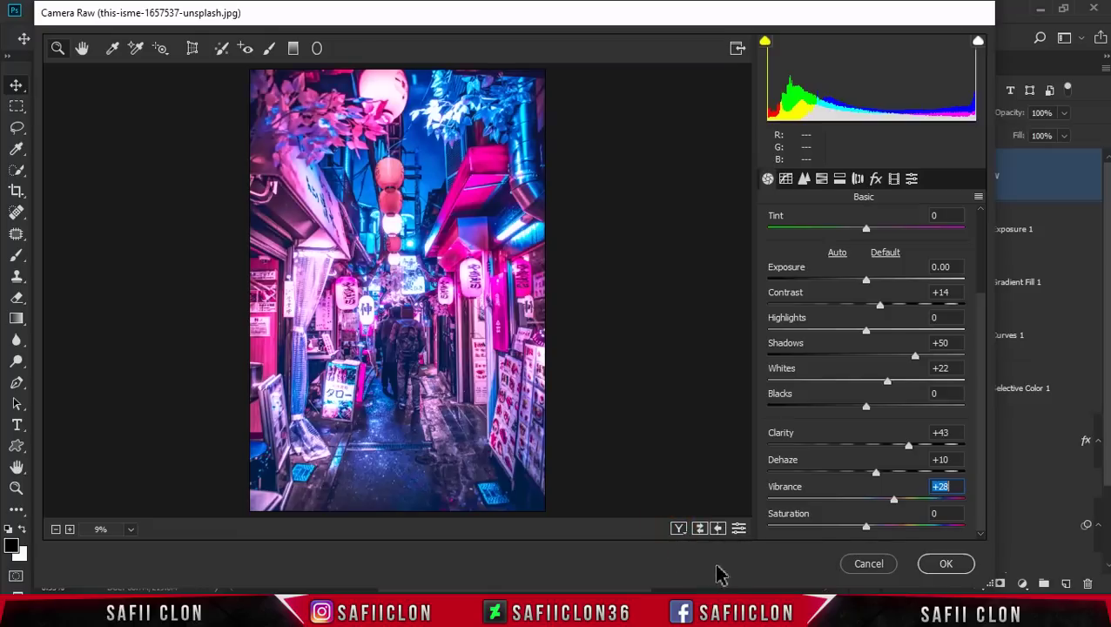
{"action": "left_click", "coordinate": [927, 564]}
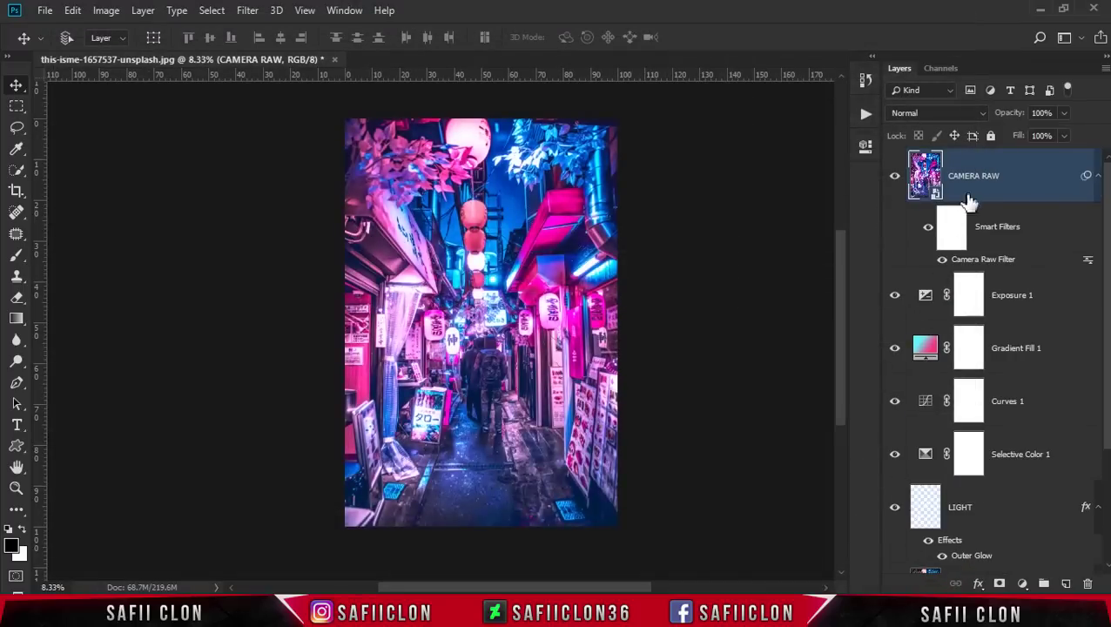
Step: Group all layers from CAMERA RAW down to EDIT, leaving out ORIGINAL, into a group named EDIT
{"action": "left_click", "coordinate": [1032, 183]}
{"action": "scroll", "coordinate": [1108, 250], "scroll_direction": "down", "scroll_amount": 5}
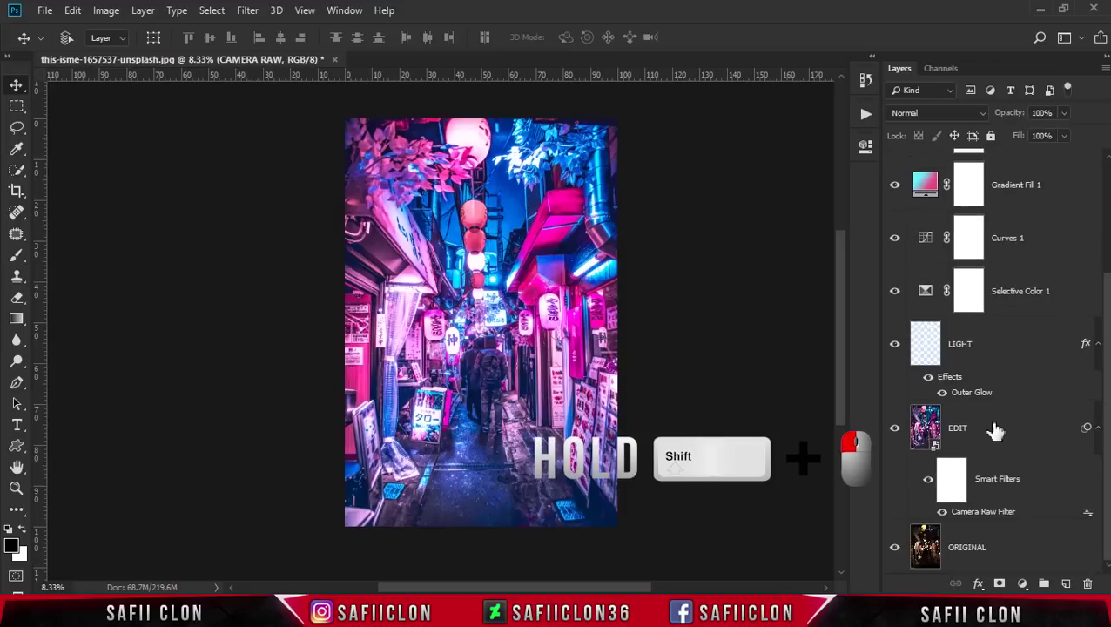
{"action": "left_click", "coordinate": [994, 427], "text": "shift"}
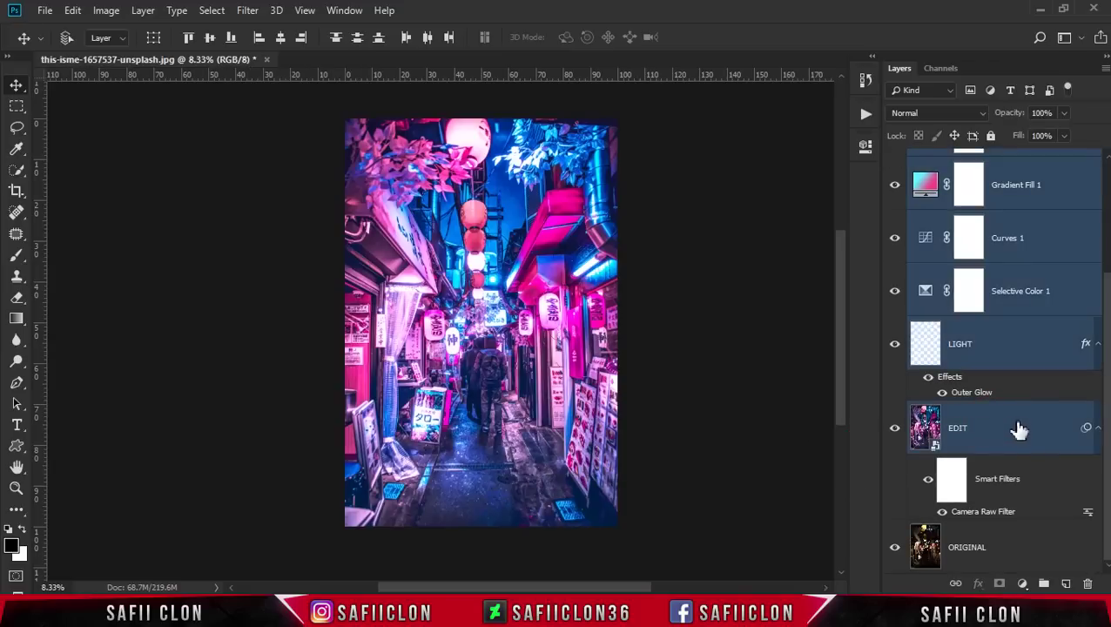
{"action": "right_click", "coordinate": [1017, 428]}
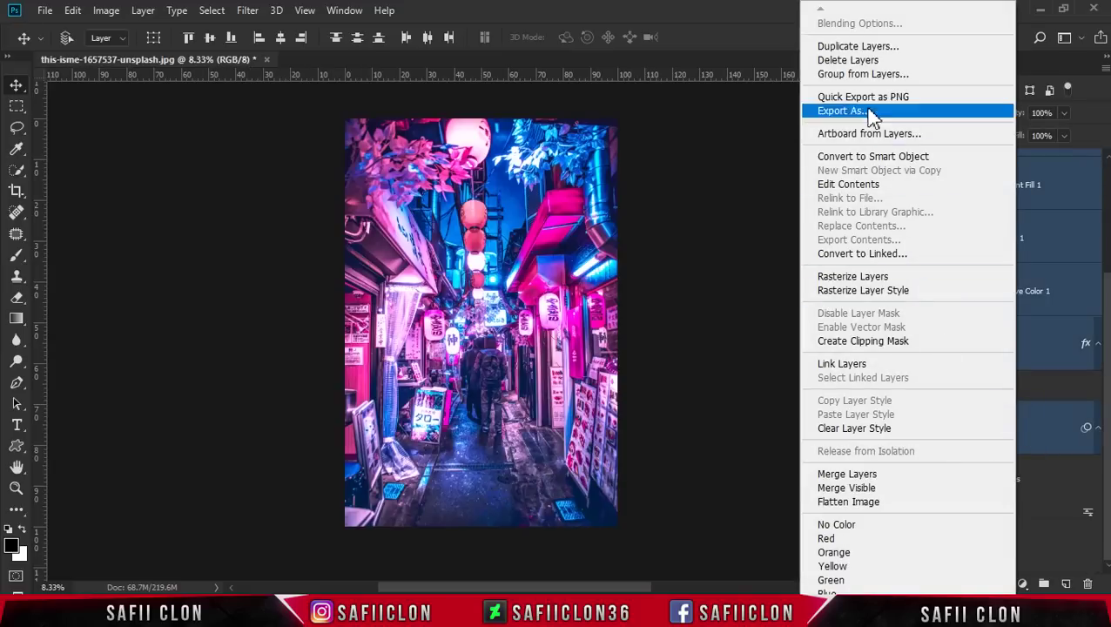
{"action": "left_click", "coordinate": [851, 75]}
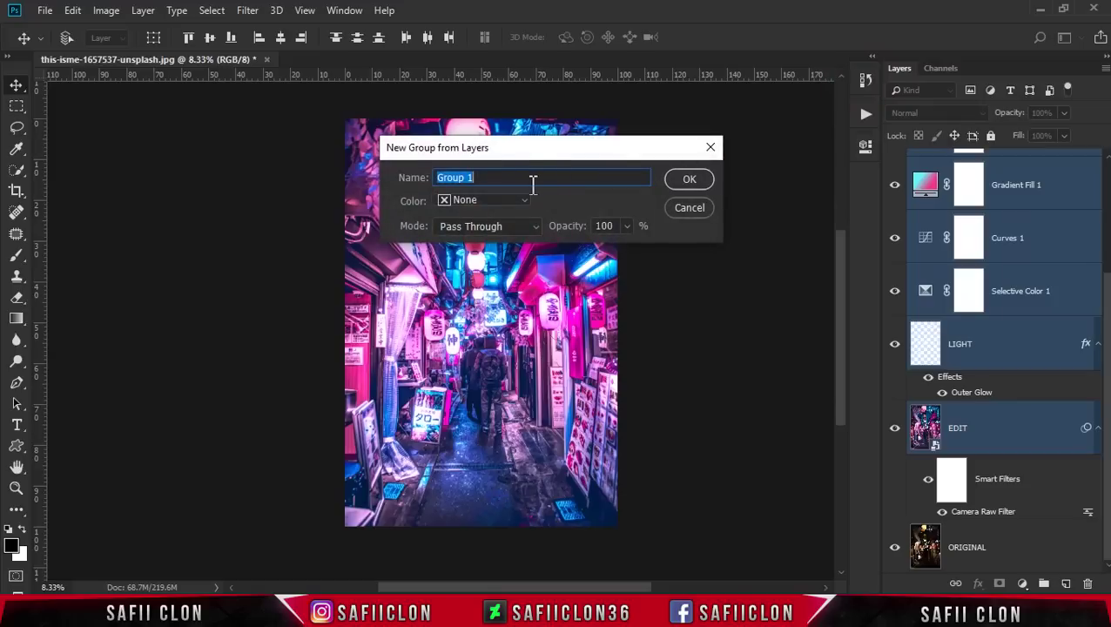
{"action": "type", "text": "EDIT"}
{"action": "left_click", "coordinate": [700, 182]}
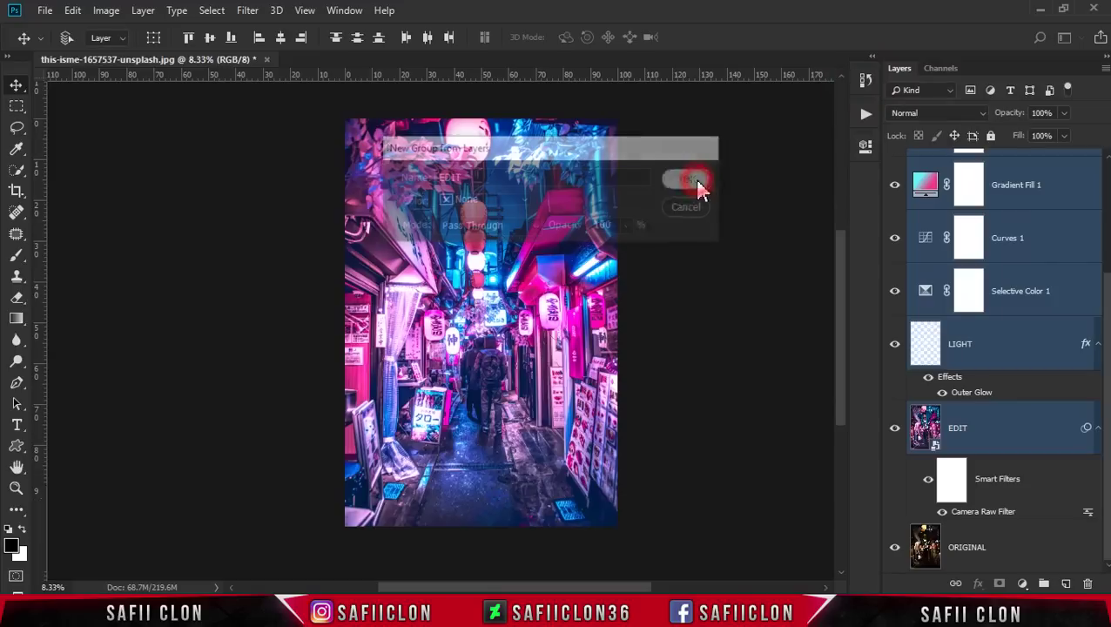
Step: Toggle the EDIT group's visibility repeatedly to compare the graded photo with the ORIGINAL layer
{"action": "left_click", "coordinate": [895, 161]}
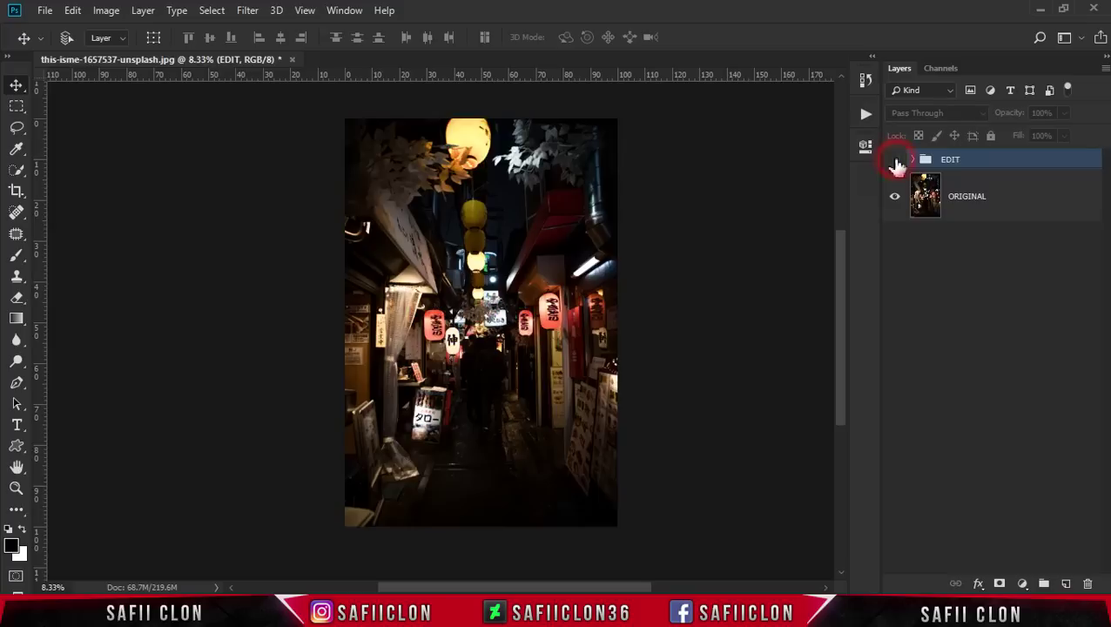
{"action": "left_click", "coordinate": [895, 161]}
{"action": "left_click", "coordinate": [894, 161]}
{"action": "left_click", "coordinate": [894, 161]}
{"action": "key", "text": "ctrl+plus"}
{"action": "left_click_drag", "start_coordinate": [604, 586], "coordinate": [631, 589]}
{"action": "left_click", "coordinate": [894, 161]}
{"action": "left_click", "coordinate": [894, 161]}
{"action": "left_click", "coordinate": [893, 161]}
{"action": "left_click", "coordinate": [893, 161]}
{"action": "left_click", "coordinate": [894, 161]}
{"action": "left_click", "coordinate": [894, 161]}
{"action": "left_click", "coordinate": [894, 161]}
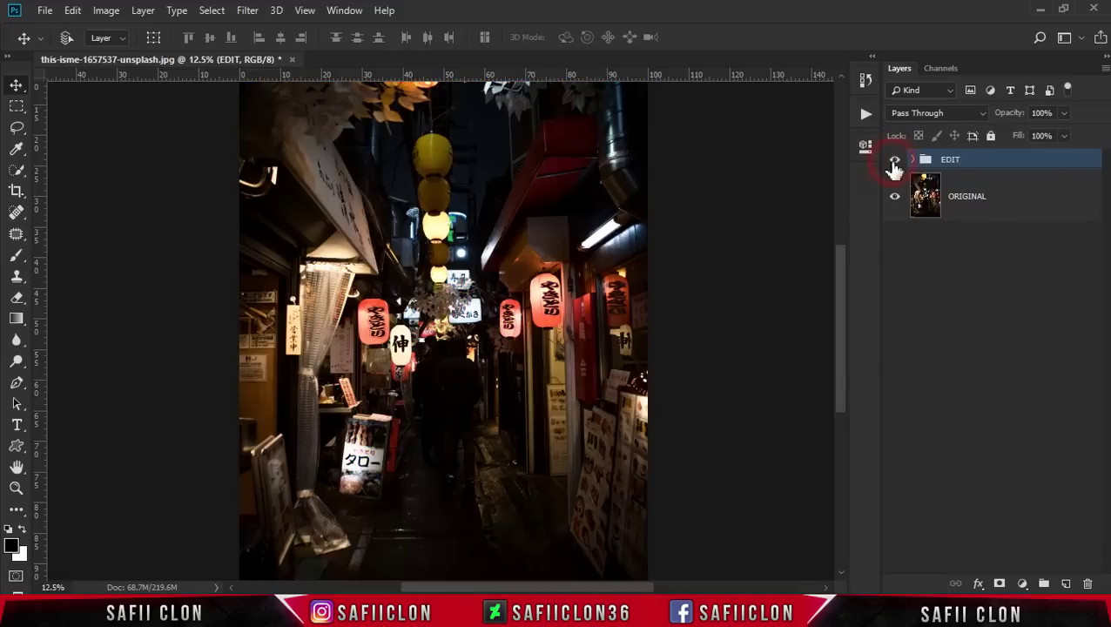
{"action": "left_click", "coordinate": [894, 161]}
Step: Examine the lanterns and people in the alley at 25% with the EDIT group shown and hidden
{"action": "key", "text": "ctrl+plus"}
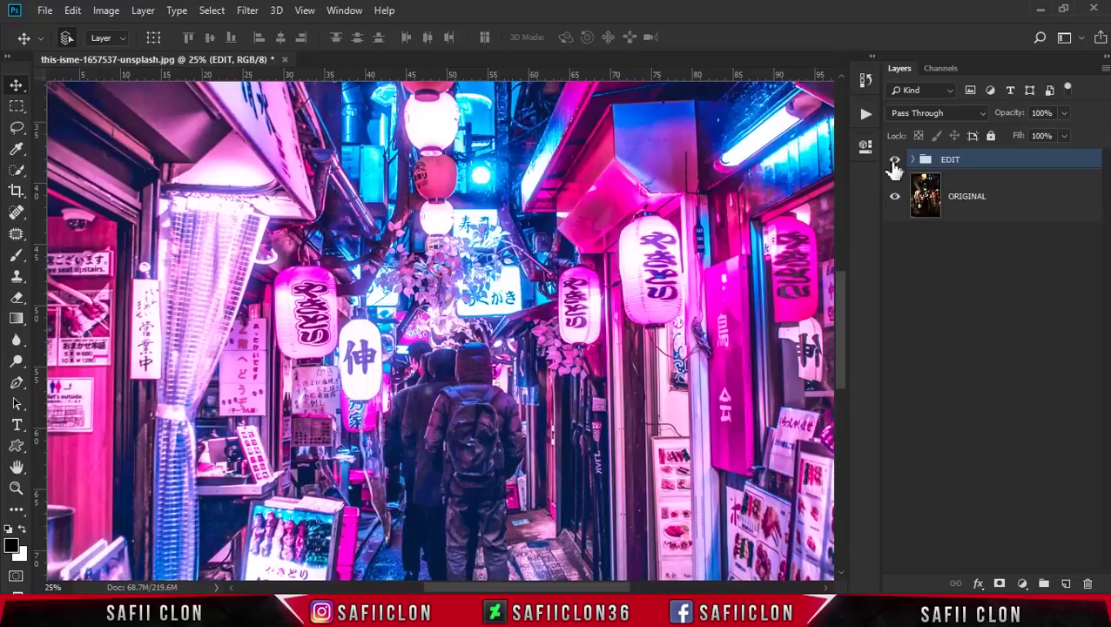
{"action": "left_click", "coordinate": [894, 161]}
{"action": "left_click", "coordinate": [894, 161]}
{"action": "scroll", "coordinate": [439, 330], "scroll_direction": "down", "scroll_amount": 3}
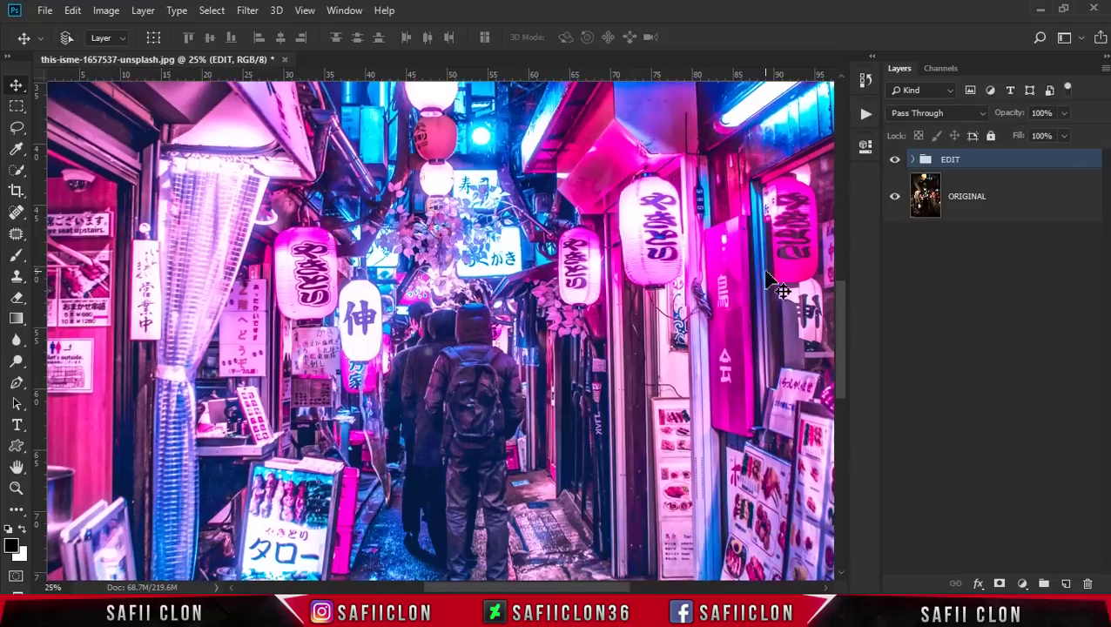
{"action": "left_click", "coordinate": [895, 160]}
{"action": "left_click", "coordinate": [895, 160]}
{"action": "left_click", "coordinate": [895, 160]}
{"action": "left_click", "coordinate": [895, 160]}
{"action": "left_click", "coordinate": [895, 160]}
{"action": "left_click", "coordinate": [895, 161]}
Step: Compare the full photo once more with the EDIT group hidden and shown
{"action": "key", "text": "ctrl+minus"}
{"action": "key", "text": "ctrl+minus"}
{"action": "key", "text": "ctrl+minus"}
{"action": "key", "text": "ctrl+minus"}
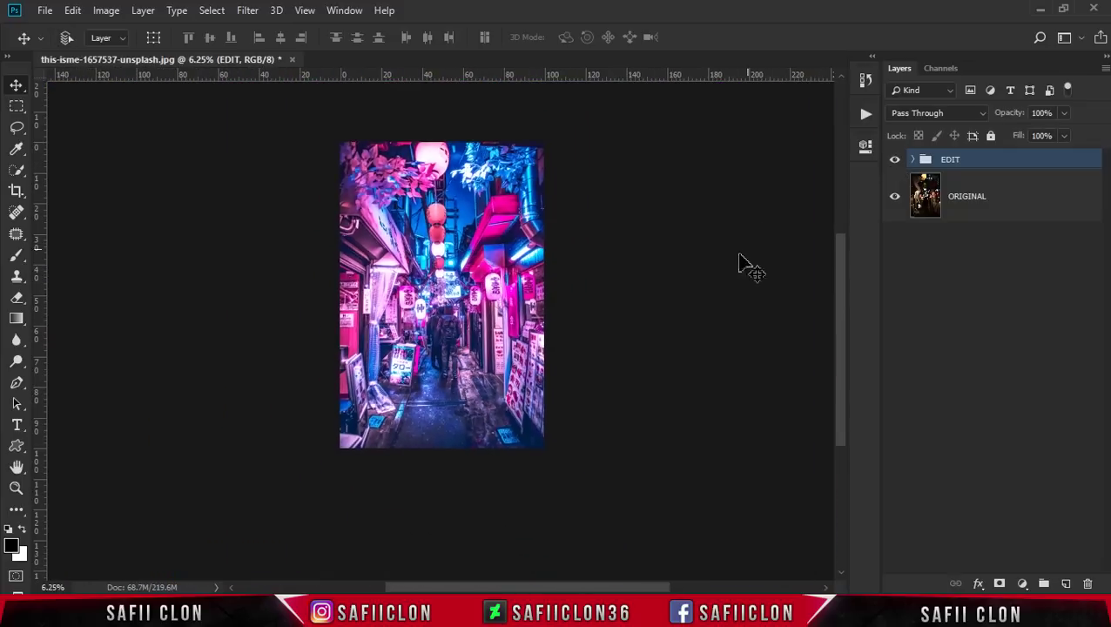
{"action": "key", "text": "ctrl+plus"}
{"action": "scroll", "coordinate": [735, 252], "scroll_direction": "up", "scroll_amount": 3}
{"action": "scroll", "coordinate": [827, 231], "scroll_direction": "down", "scroll_amount": 1}
{"action": "left_click", "coordinate": [898, 160]}
{"action": "left_click", "coordinate": [897, 160]}
{"action": "scroll", "coordinate": [731, 265], "scroll_direction": "down", "scroll_amount": 1}
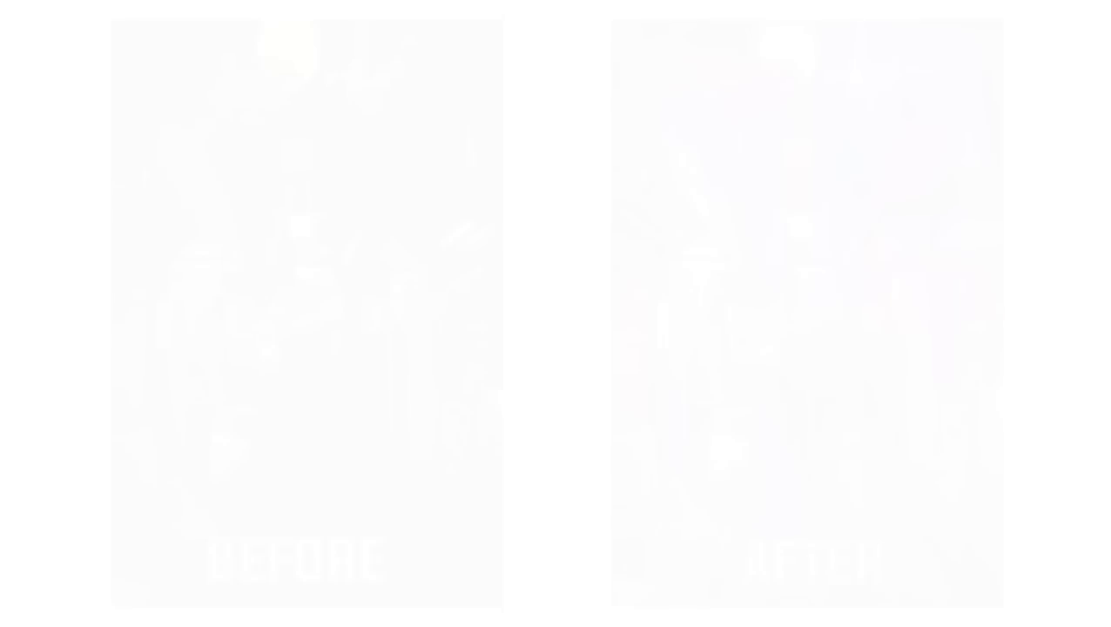